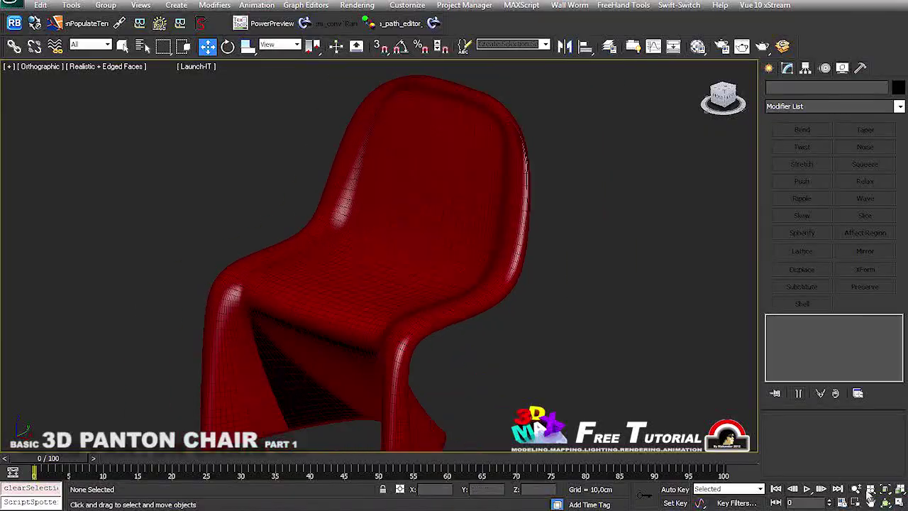
# Enter the chair's Editable Poly sub-objects, moving from edge level to vertex level
pyautogui.keyDown('alt'); pyautogui.moveTo(434, 307); pyautogui.dragTo(800, 347, button='middle'); pyautogui.keyUp('alt')
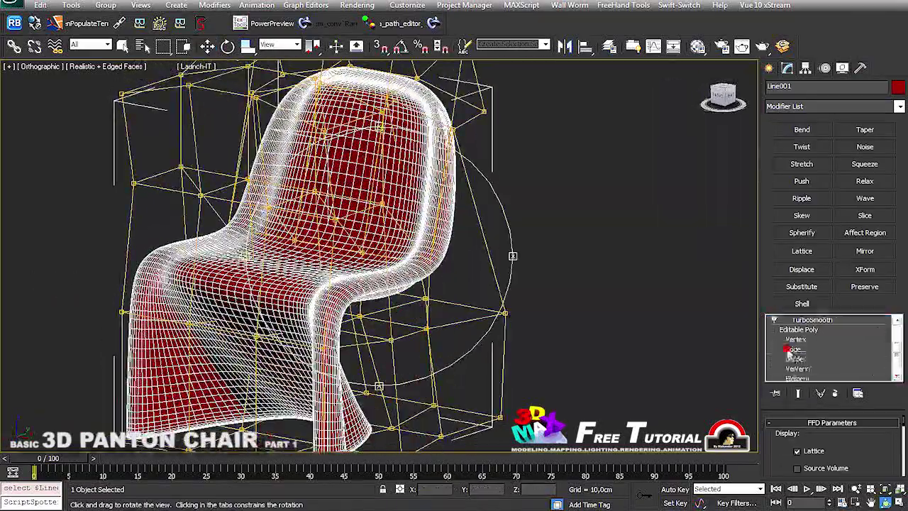
pyautogui.click(792, 350)
pyautogui.keyDown('alt'); pyautogui.moveTo(496, 283); pyautogui.dragTo(565, 261, button='middle'); pyautogui.keyUp('alt')
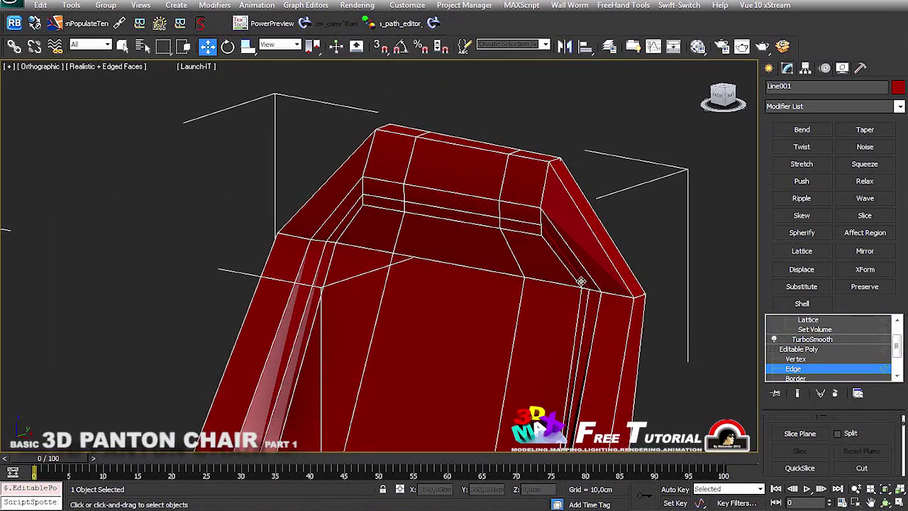
pyautogui.scroll(-5, 581, 282)
pyautogui.scroll(-2, 836, 452)
pyautogui.scroll(5, 645, 174)
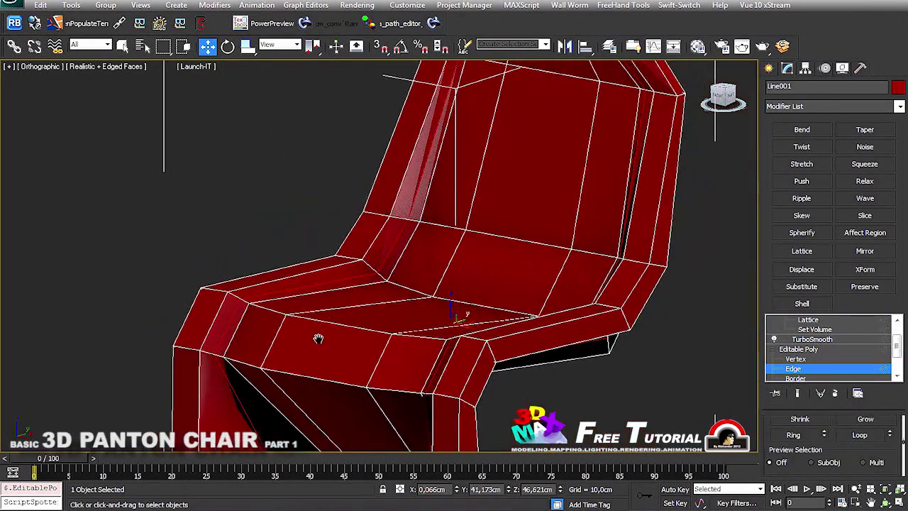
pyautogui.scroll(-5, 432, 281)
pyautogui.rightClick(428, 274)
pyautogui.click(408, 249)
pyautogui.moveTo(409, 249); pyautogui.dragTo(412, 241, button='middle')
# Go back to edge level, then exit sub-object editing to view the smoothed chair
pyautogui.click(898, 378)
pyautogui.click(809, 368)
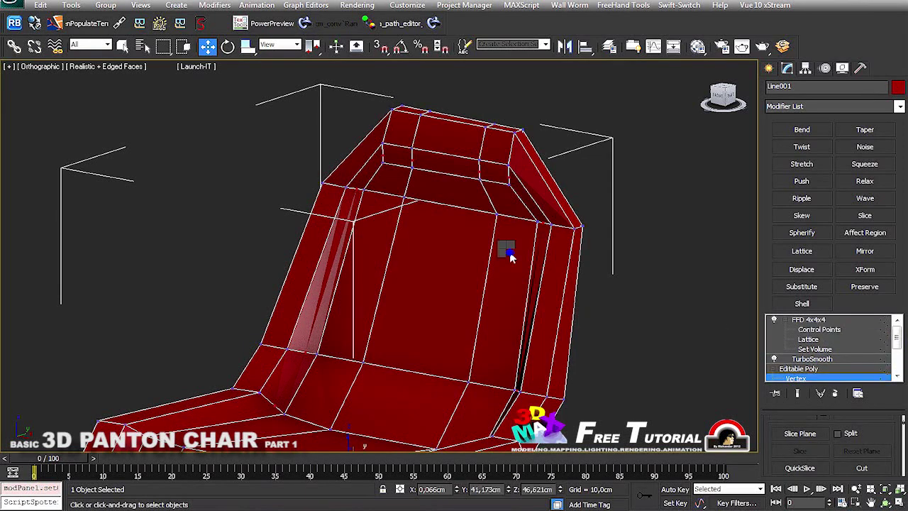
pyautogui.scroll(-3, 509, 257)
pyautogui.keyDown('alt'); pyautogui.moveTo(509, 257); pyautogui.dragTo(567, 206, button='middle'); pyautogui.keyUp('alt')
pyautogui.click(809, 377)
pyautogui.click(590, 294)
pyautogui.scroll(3, 590, 293)
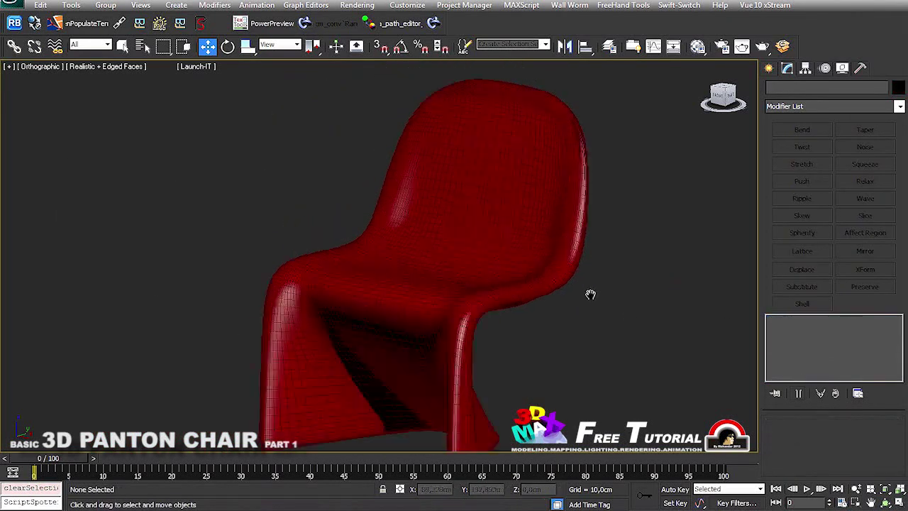
pyautogui.keyDown('alt'); pyautogui.moveTo(590, 293); pyautogui.dragTo(501, 309, button='middle'); pyautogui.keyUp('alt')
# Orbit the chair through side and low front views with the Move tool ready
pyautogui.hotkey('ctrl', 'r')
pyautogui.moveTo(501, 310); pyautogui.dragTo(802, 429)
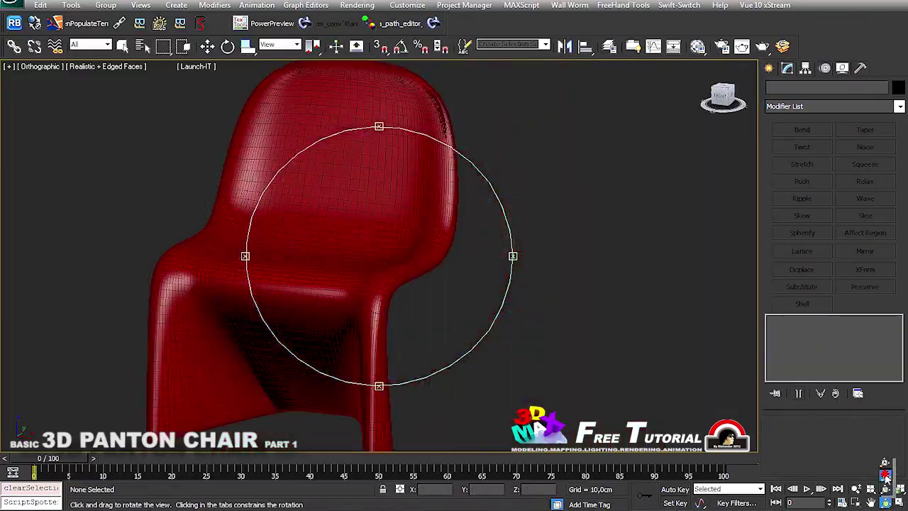
pyautogui.moveTo(885, 477); pyautogui.dragTo(820, 489)
pyautogui.moveTo(615, 352); pyautogui.dragTo(195, 219)
pyautogui.press('w')
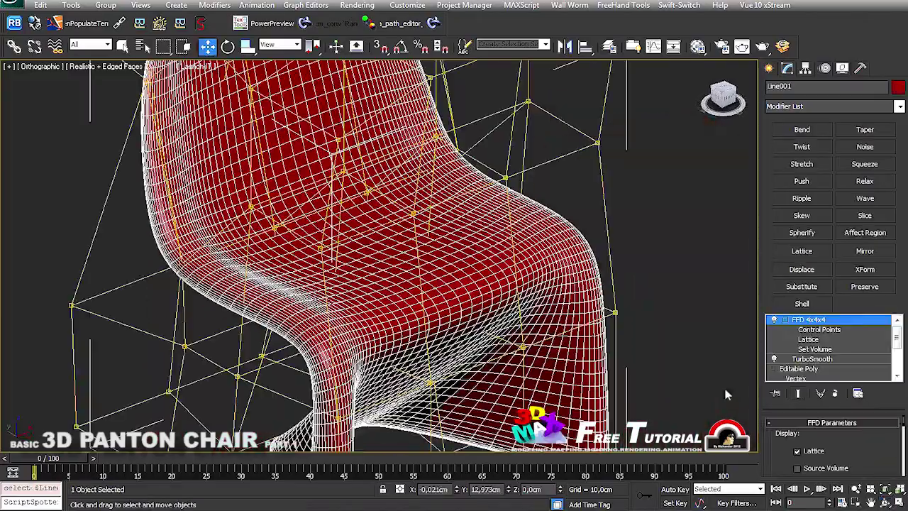
pyautogui.moveTo(885, 488); pyautogui.dragTo(809, 380)
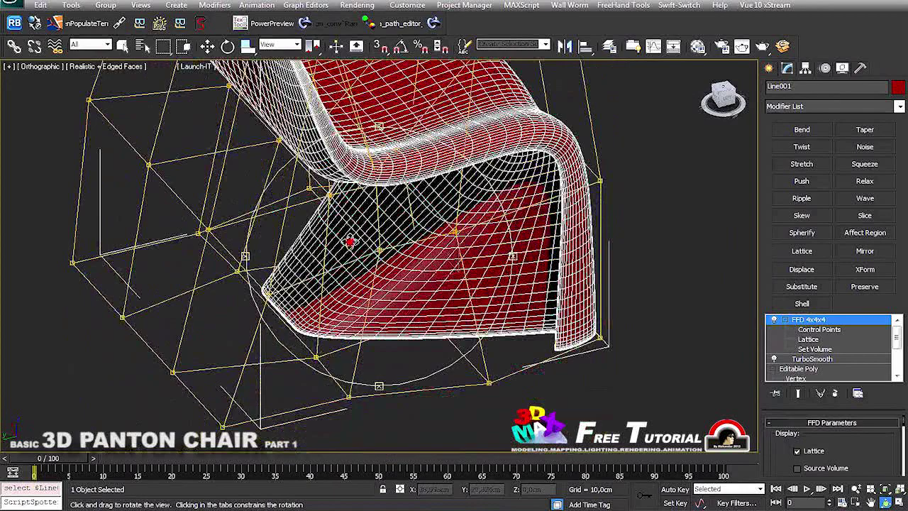
# Enter vertex editing on the base mesh, toggling wireframe and framing the whole chair
pyautogui.click(796, 378)
pyautogui.press('F3')
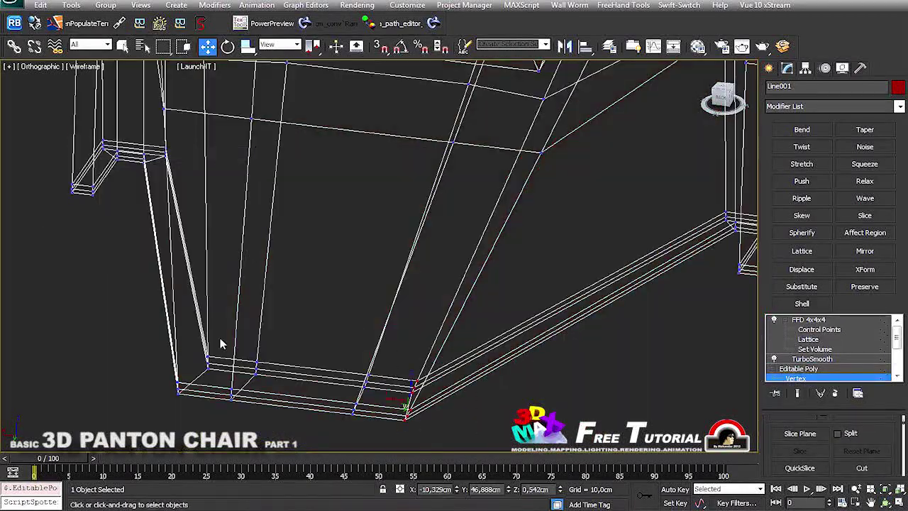
pyautogui.scroll(-5, 220, 343)
pyautogui.press('F3')
pyautogui.moveTo(247, 46); pyautogui.dragTo(247, 65)
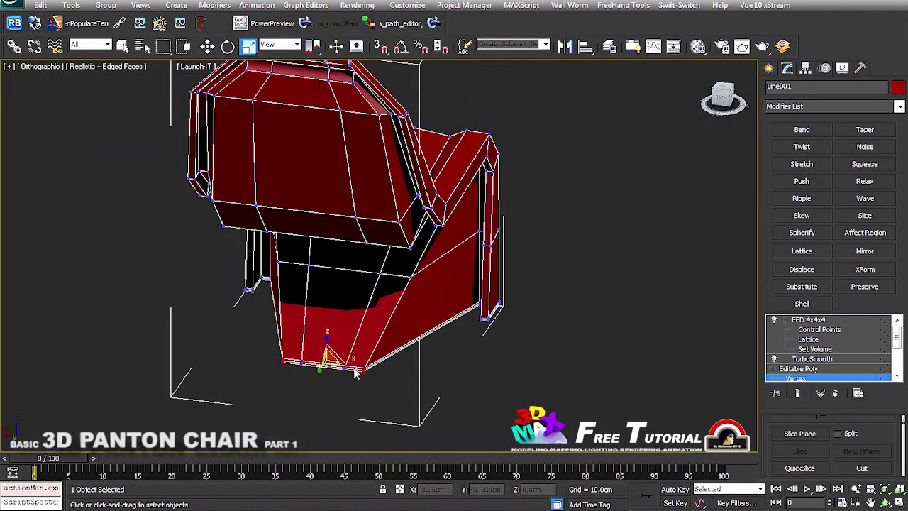
# Orbit to face the chair's front and ready the Move tool for the base vertices
pyautogui.click(885, 502)
pyautogui.moveTo(440, 326); pyautogui.dragTo(266, 93)
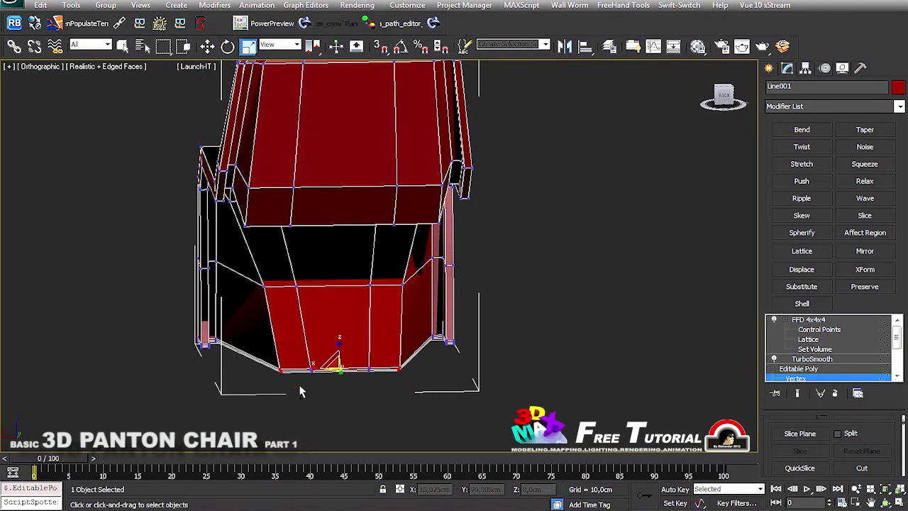
pyautogui.moveTo(405, 315); pyautogui.dragTo(298, 184)
pyautogui.click(207, 46)
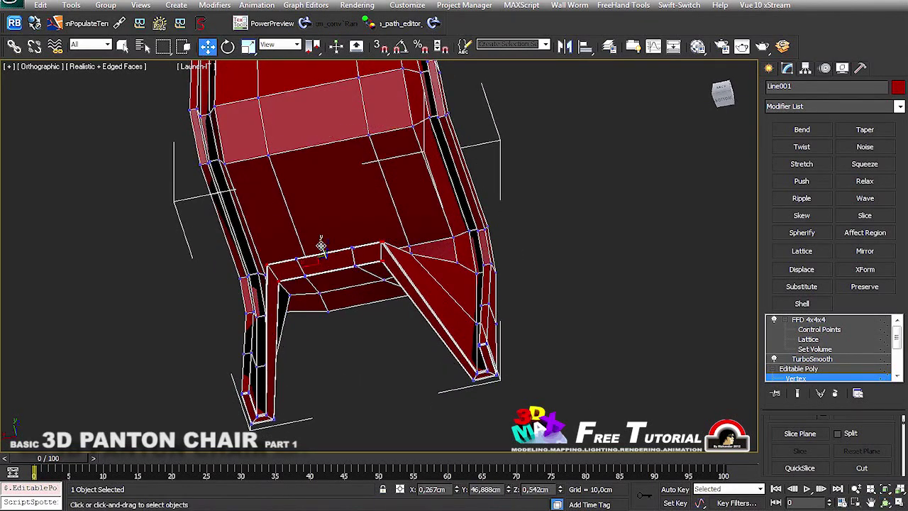
pyautogui.moveTo(571, 368); pyautogui.dragTo(247, 325)
# Check the legs in Wireframe from the Right view, then return to Edged Faces shading
pyautogui.click(113, 66)
pyautogui.click(135, 151)
pyautogui.moveTo(342, 285)
pyautogui.mouseDown()
pyautogui.moveTo(356, 276)
pyautogui.moveTo(314, 263)
pyautogui.moveTo(241, 74)
pyautogui.mouseUp()
pyautogui.click(43, 66)
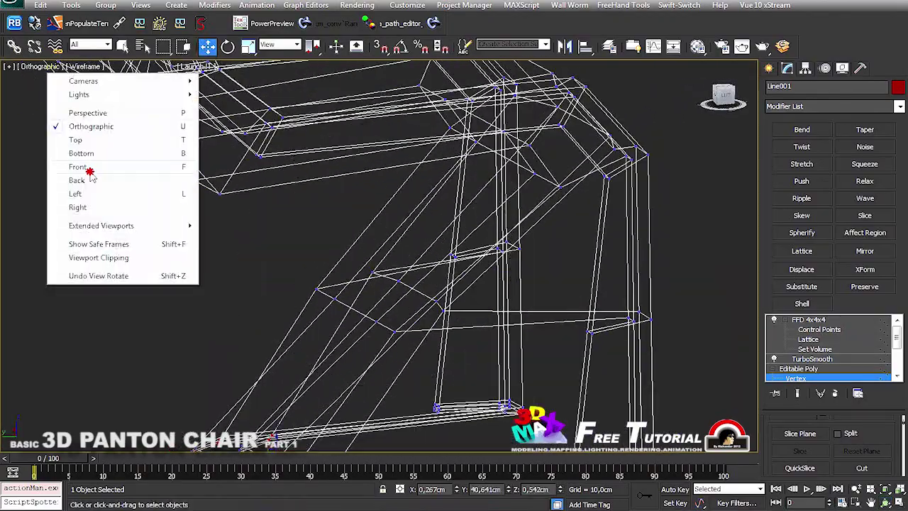
pyautogui.click(78, 207)
pyautogui.scroll(3, 383, 291)
pyautogui.scroll(3, 375, 280)
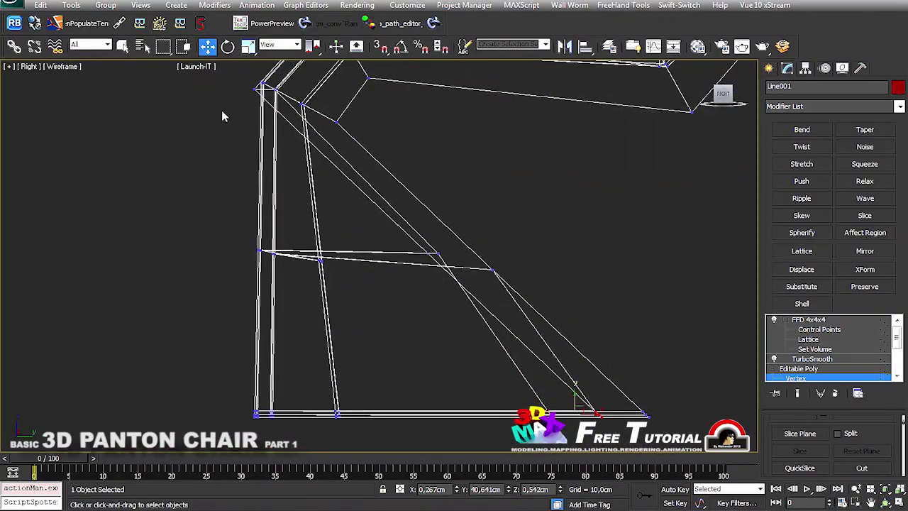
pyautogui.press('F3')
# Inspect under the seat, deselect to see the smoothing, then select the top FFD points in Front view
pyautogui.hotkey('ctrl', 'r')
pyautogui.moveTo(405, 261); pyautogui.dragTo(245, 90)
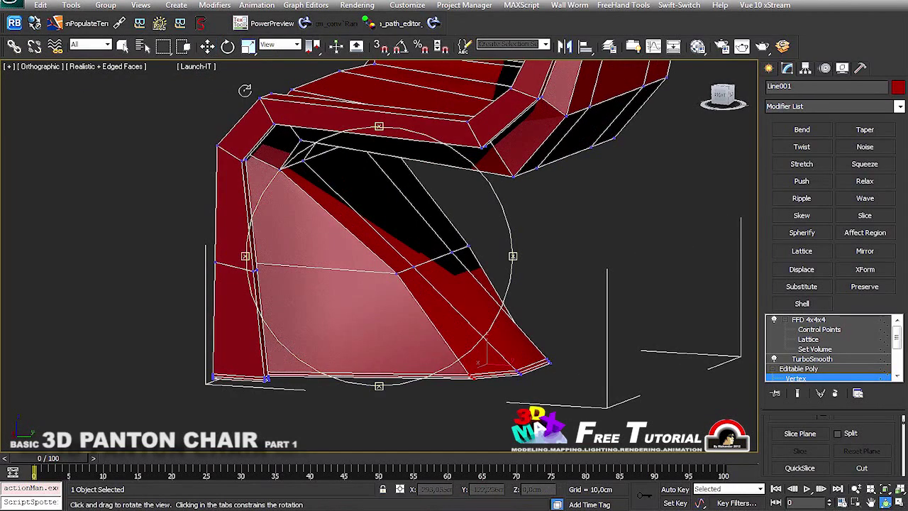
pyautogui.click(885, 502)
pyautogui.moveTo(496, 255)
pyautogui.mouseDown()
pyautogui.moveTo(504, 215)
pyautogui.moveTo(466, 226)
pyautogui.moveTo(503, 276)
pyautogui.moveTo(495, 276)
pyautogui.mouseUp()
pyautogui.moveTo(362, 254)
pyautogui.keyDown('alt'); pyautogui.mouseDown(button='middle')
pyautogui.moveTo(415, 309)
pyautogui.moveTo(512, 265)
pyautogui.mouseUp(button='middle'); pyautogui.keyUp('alt')
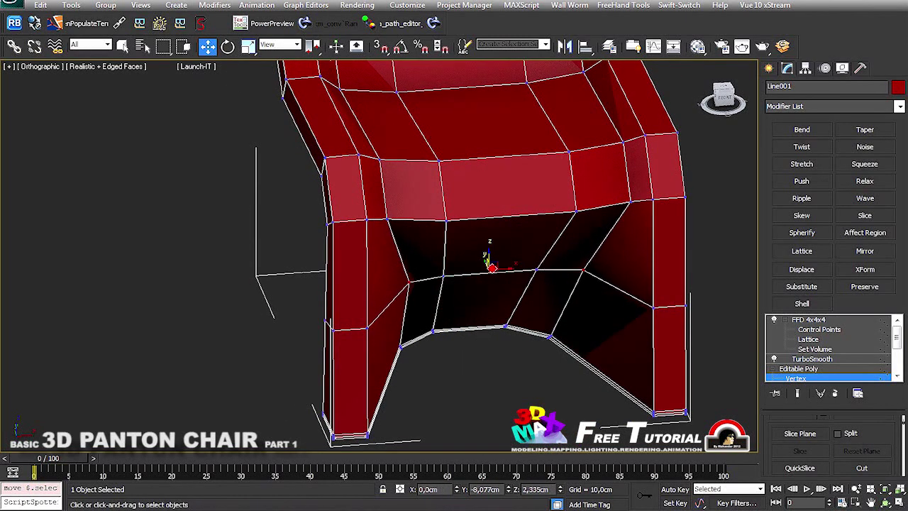
pyautogui.click(885, 501)
pyautogui.moveTo(425, 284); pyautogui.dragTo(267, 123)
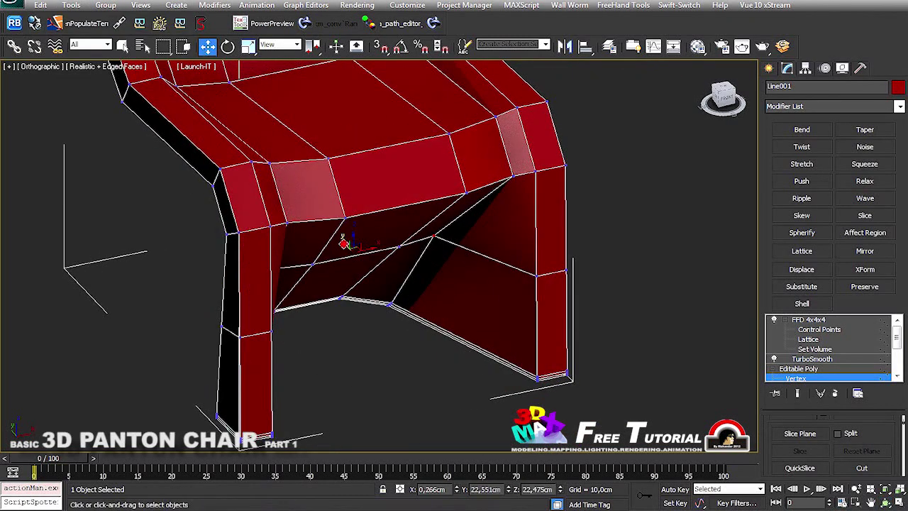
pyautogui.scroll(-3, 374, 365)
pyautogui.click(651, 293)
pyautogui.moveTo(427, 273)
pyautogui.mouseDown()
pyautogui.moveTo(618, 269)
pyautogui.moveTo(423, 196)
pyautogui.mouseUp()
pyautogui.press('f')
pyautogui.moveTo(303, 266); pyautogui.dragTo(312, 234)
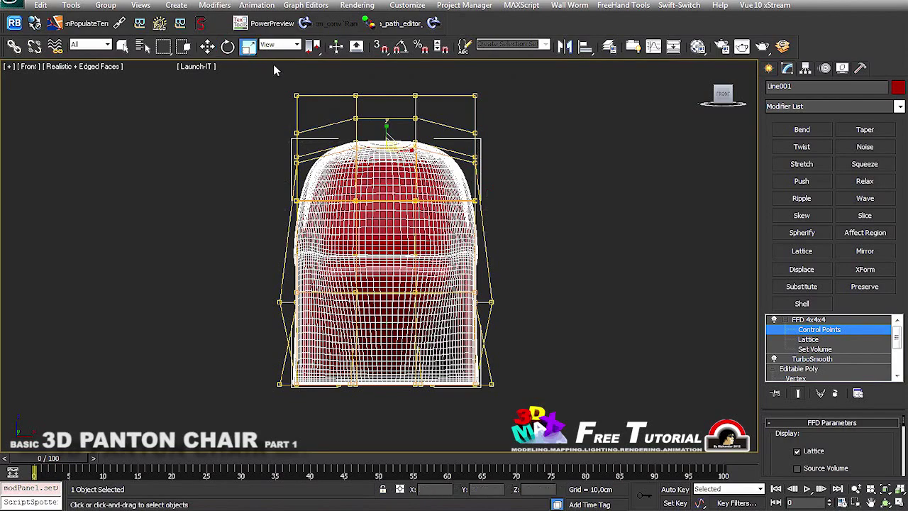
# Scale the top FFD control points outward and check the result in the Left view
pyautogui.click(313, 83)
pyautogui.moveTo(397, 146); pyautogui.dragTo(425, 146)
pyautogui.keyDown('alt'); pyautogui.moveTo(398, 212); pyautogui.dragTo(278, 256, button='middle'); pyautogui.keyUp('alt')
pyautogui.click(41, 66)
pyautogui.click(56, 195)
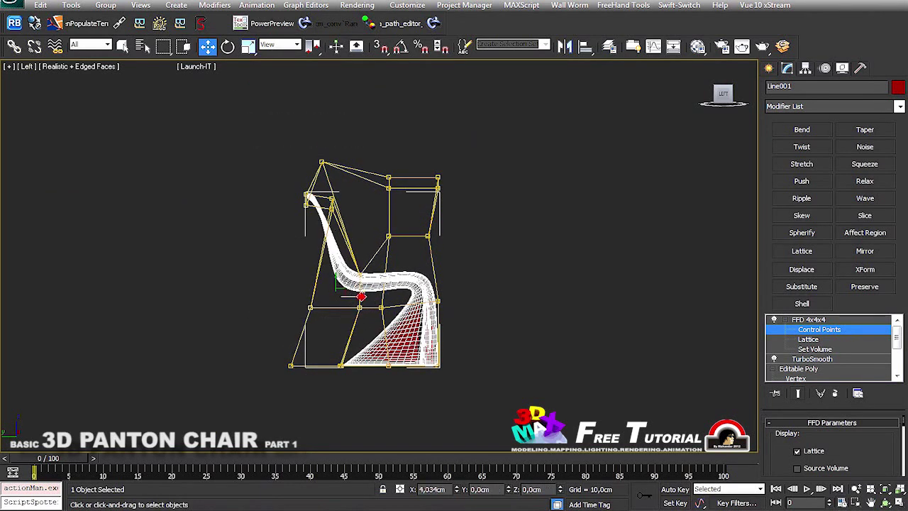
# Restore the four-view layout, reselect the chair and maximize the Perspective view
pyautogui.hotkey('ctrl', 'd')
pyautogui.hotkey('alt', 'w')
pyautogui.click(885, 502)
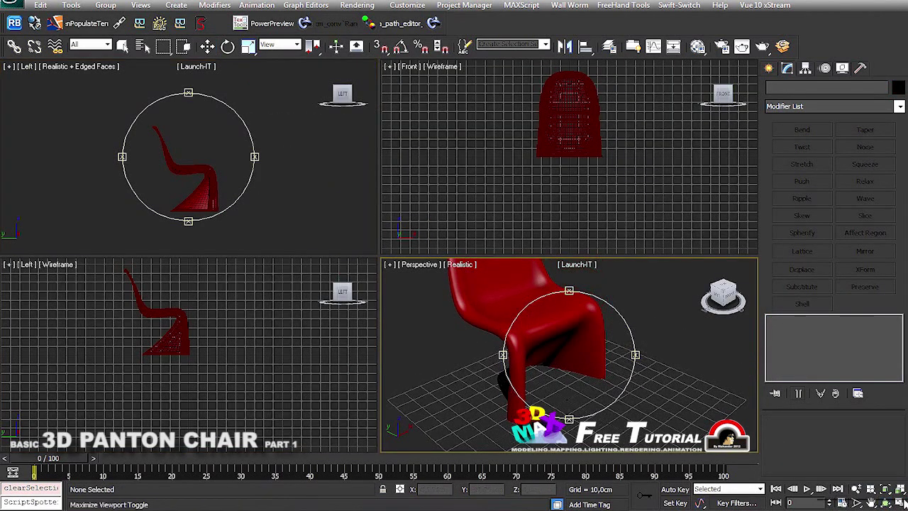
pyautogui.press('w')
pyautogui.click(625, 339)
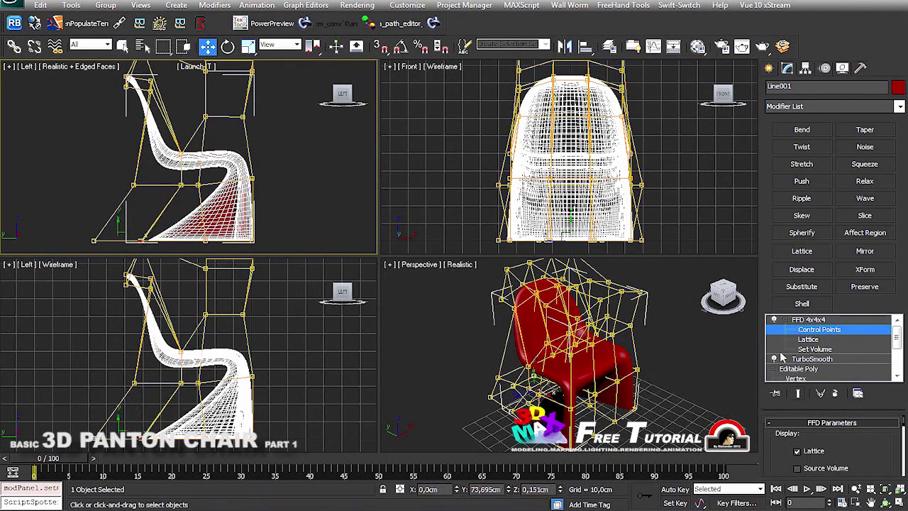
pyautogui.click(424, 316)
pyautogui.hotkey('alt', 'w')
pyautogui.click(885, 502)
pyautogui.moveTo(319, 300)
pyautogui.mouseDown()
pyautogui.moveTo(189, 269)
pyautogui.moveTo(271, 299)
pyautogui.moveTo(393, 302)
pyautogui.moveTo(472, 291)
pyautogui.moveTo(458, 307)
pyautogui.moveTo(413, 308)
pyautogui.mouseUp()
# Select the chair and go to Editable Poly edge level with Edged Faces shading
pyautogui.rightClick(413, 309)
pyautogui.click(414, 308)
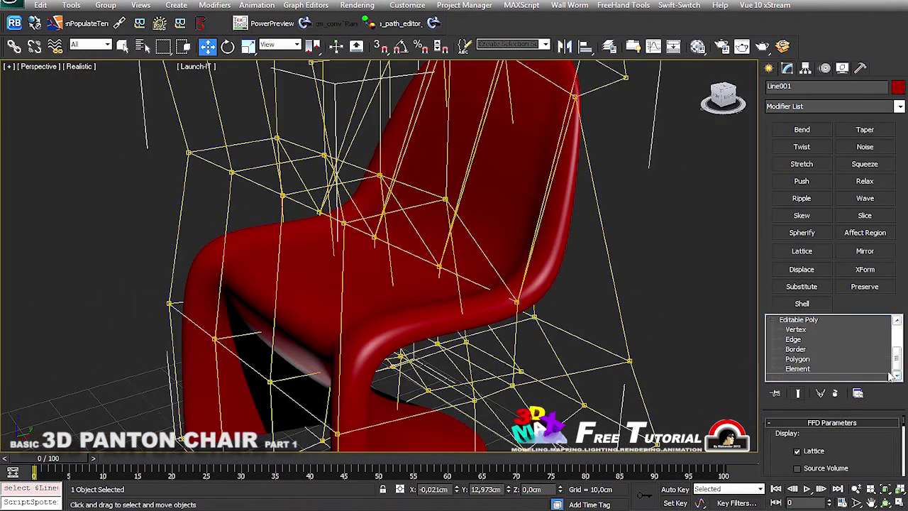
pyautogui.scroll(1, 892, 376)
pyautogui.click(851, 368)
pyautogui.click(78, 66)
pyautogui.click(128, 117)
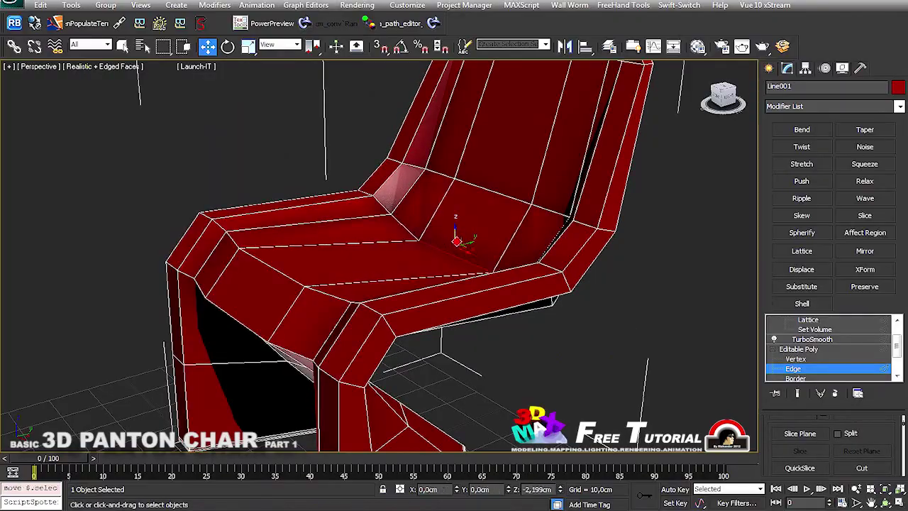
pyautogui.click(809, 320)
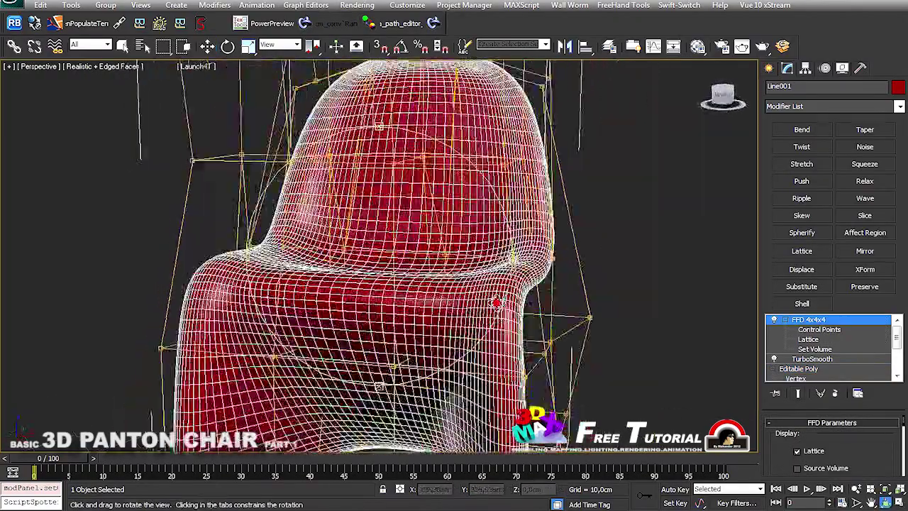
pyautogui.scroll(-1, 891, 381)
pyautogui.click(793, 368)
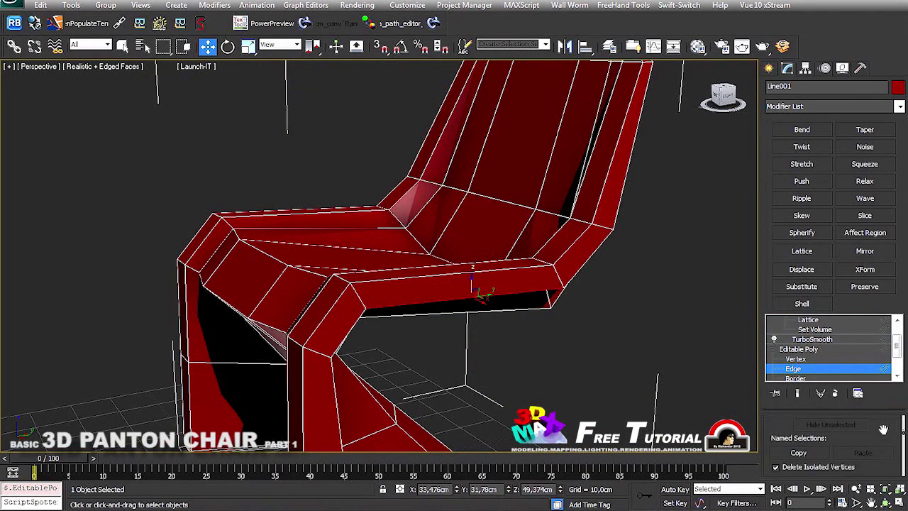
# Connect the selected seat edges with quad menu Connect and orbit to check the new edges
pyautogui.rightClick(497, 319)
pyautogui.click(397, 358)
pyautogui.moveTo(310, 202)
pyautogui.keyDown('alt'); pyautogui.mouseDown(button='middle')
pyautogui.moveTo(395, 266)
pyautogui.moveTo(468, 253)
pyautogui.mouseUp(button='middle'); pyautogui.keyUp('alt')
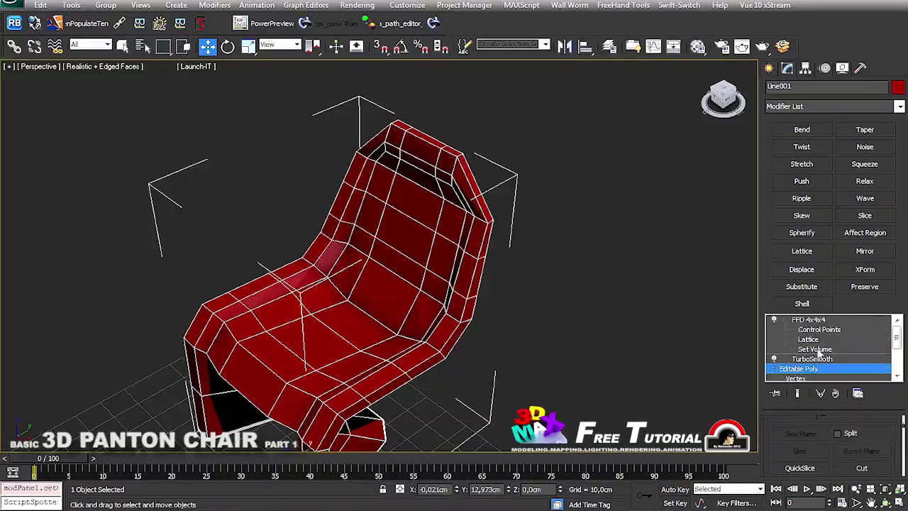
pyautogui.moveTo(463, 280); pyautogui.dragTo(247, 259)
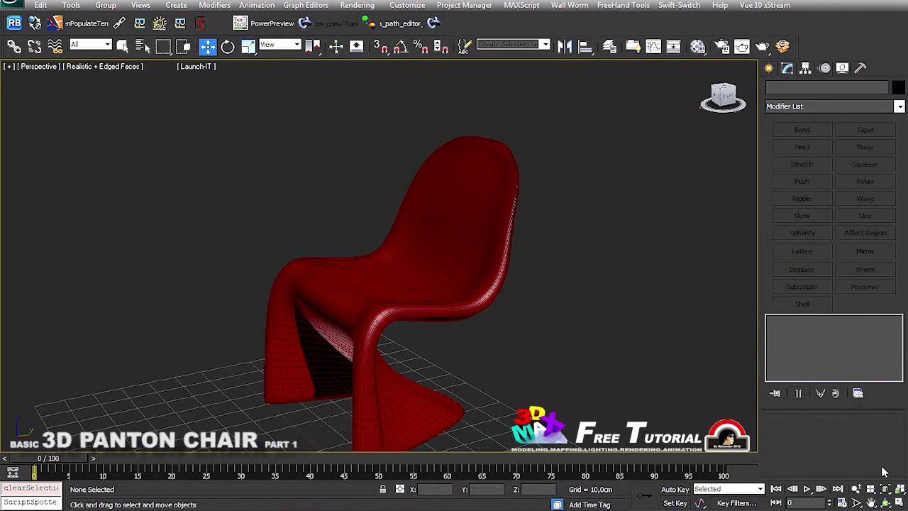
# Switch to Realistic shading and select the top seat corner vertex near the backrest
pyautogui.click(465, 264)
pyautogui.click(482, 319)
pyautogui.click(885, 502)
pyautogui.moveTo(635, 355); pyautogui.dragTo(772, 340)
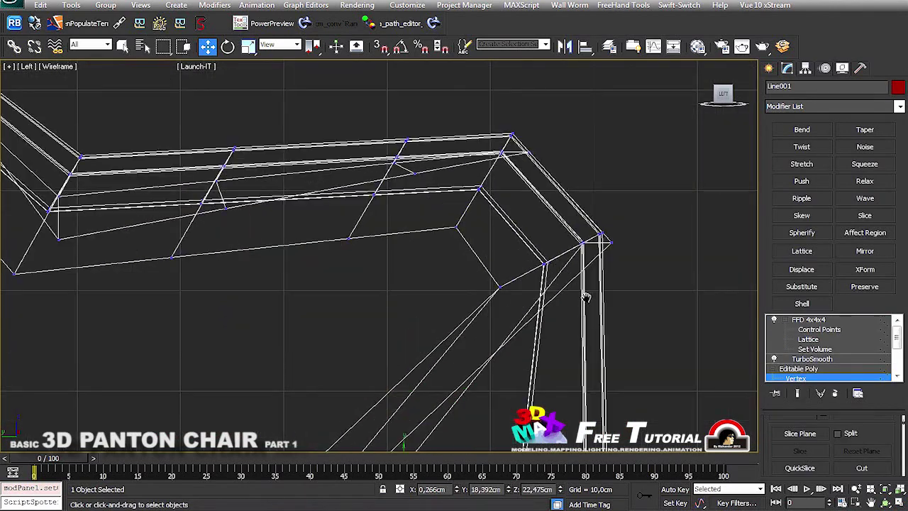
pyautogui.scroll(-3, 603, 255)
pyautogui.click(462, 206)
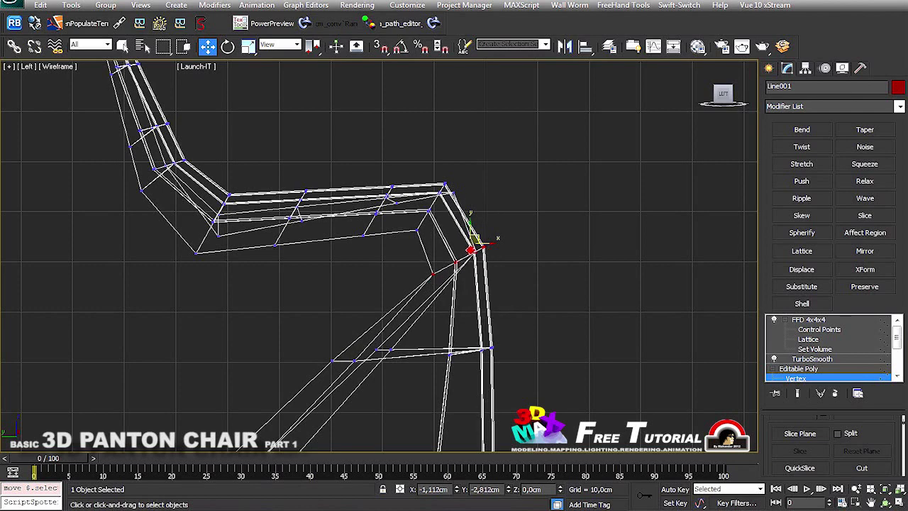
pyautogui.scroll(3, 424, 214)
pyautogui.moveTo(424, 214); pyautogui.dragTo(490, 286, button='middle')
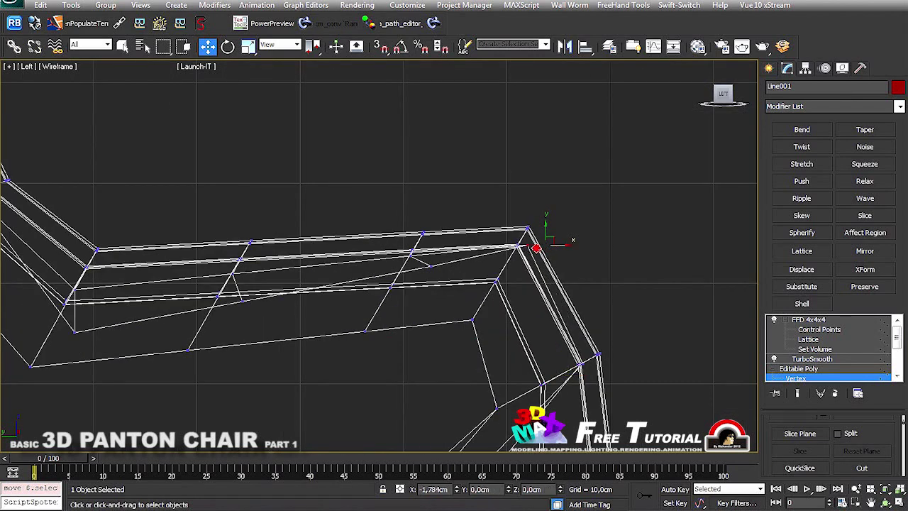
# Pull an FFD lattice point to reshape the backrest curve, then restore the four viewports
pyautogui.click(499, 167)
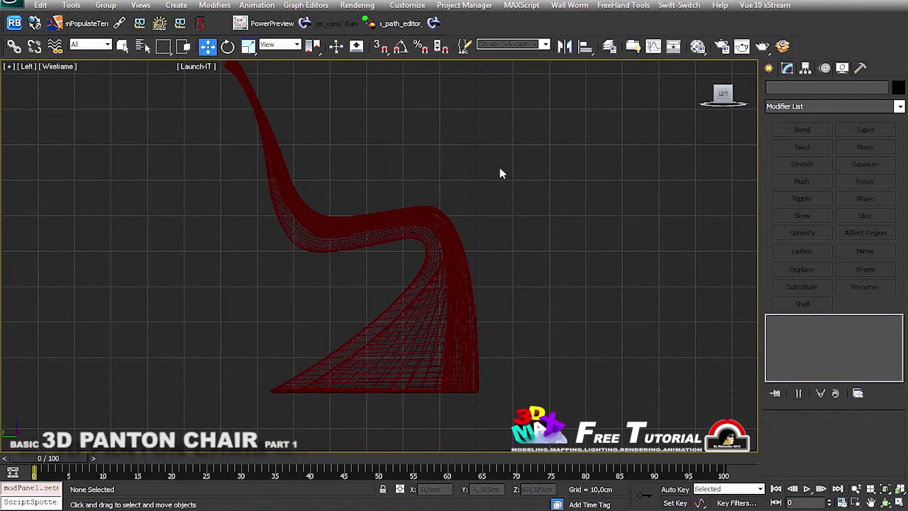
pyautogui.hotkey('ctrl', 'z')
pyautogui.moveTo(462, 142); pyautogui.dragTo(478, 172)
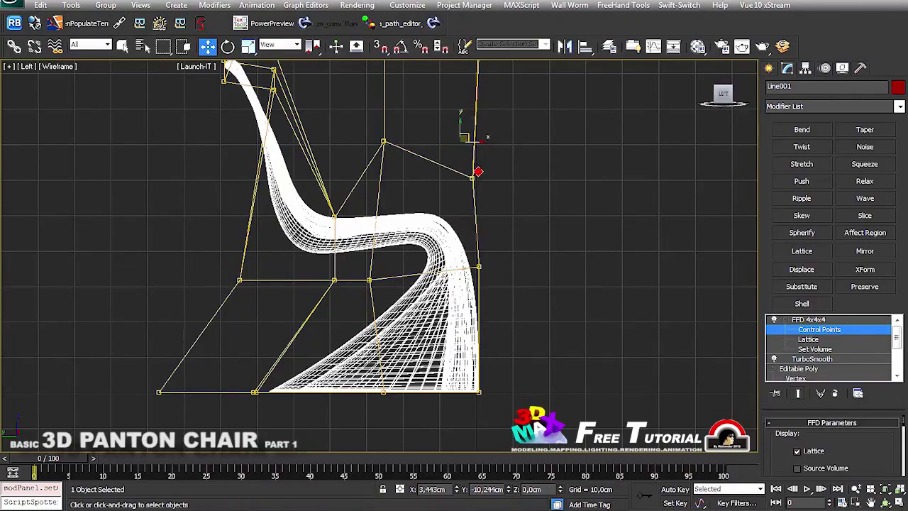
pyautogui.moveTo(687, 403); pyautogui.dragTo(183, 100)
pyautogui.press('F3')
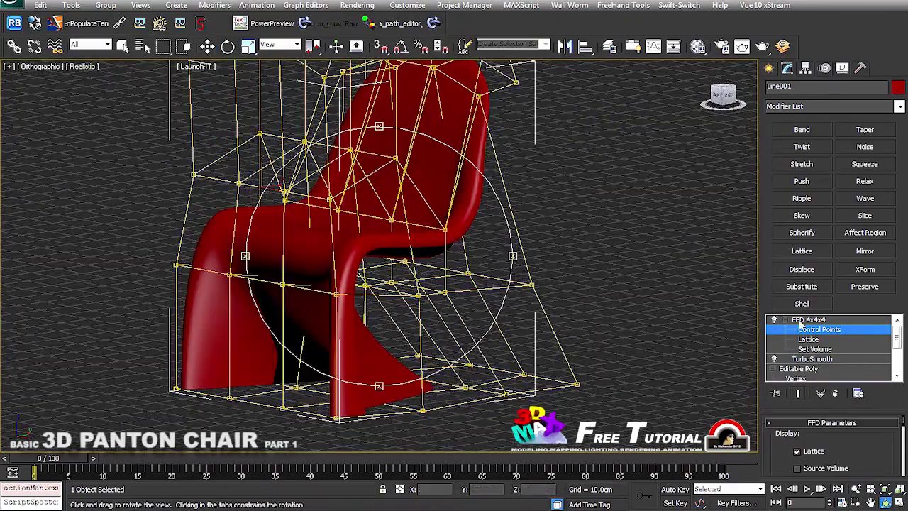
pyautogui.hotkey('ctrl', 'd')
pyautogui.click(899, 501)
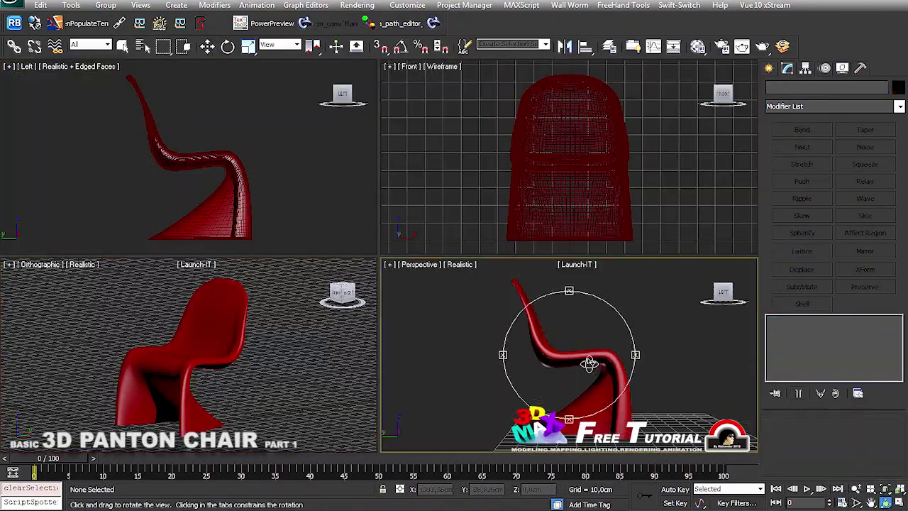
# Change the Perspective viewport to a Right view and zoom to fit the chair
pyautogui.hotkey('alt', 'w')
pyautogui.moveTo(447, 324); pyautogui.dragTo(511, 305)
pyautogui.rightClick(573, 295)
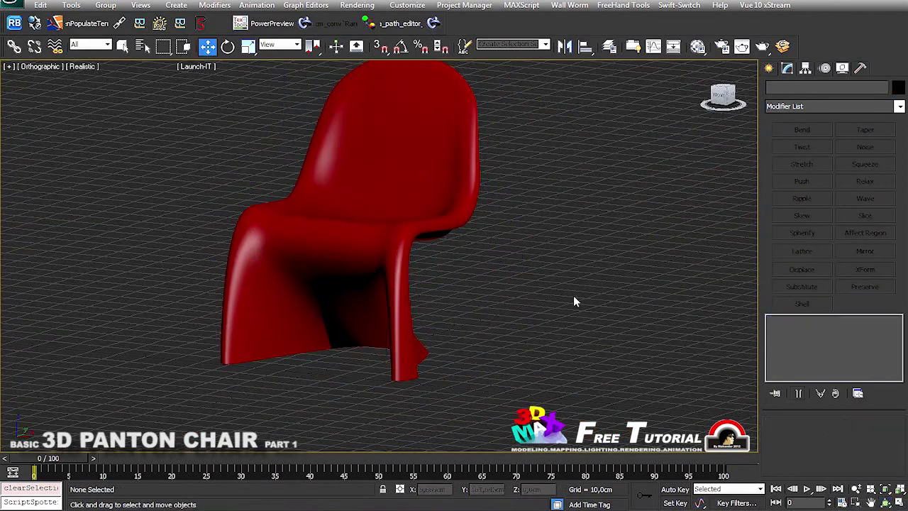
pyautogui.click(899, 501)
pyautogui.click(450, 279)
pyautogui.click(426, 264)
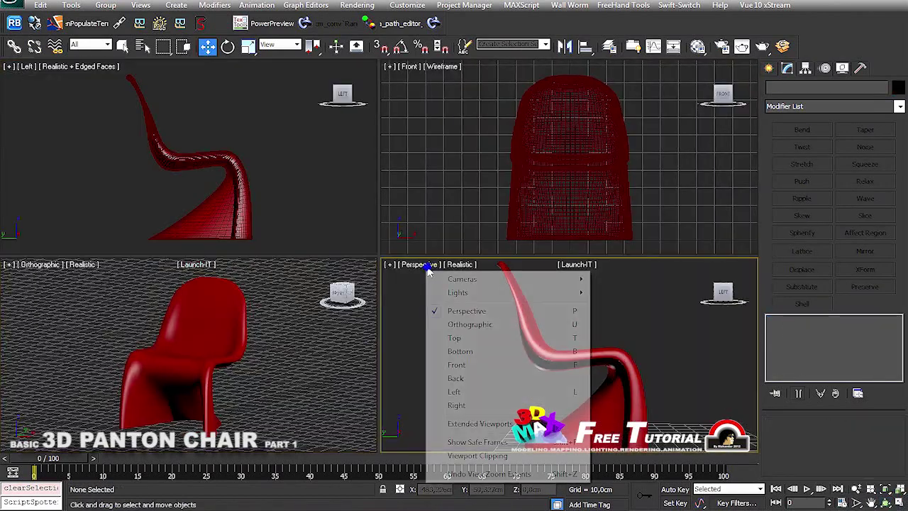
pyautogui.click(458, 405)
pyautogui.click(885, 489)
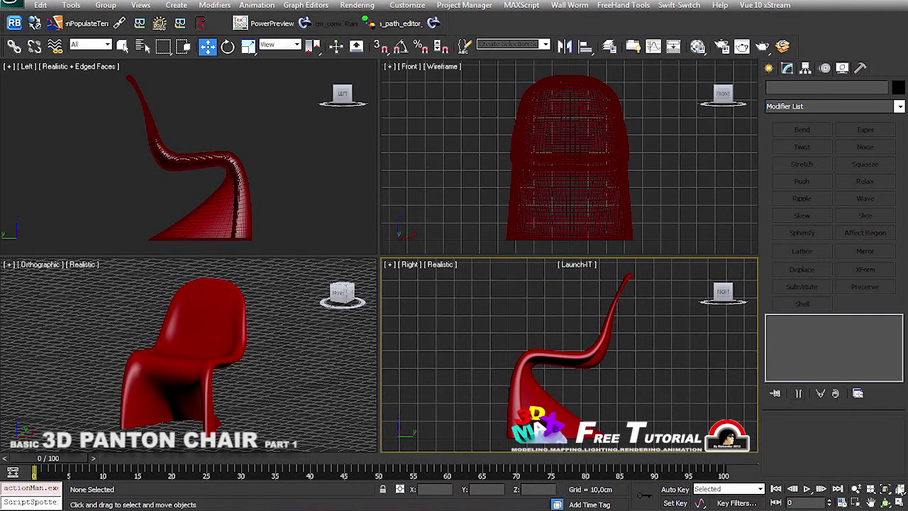
# Lower and shift the backrest FFD lattice points in the Right view, then deselect
pyautogui.click(567, 365)
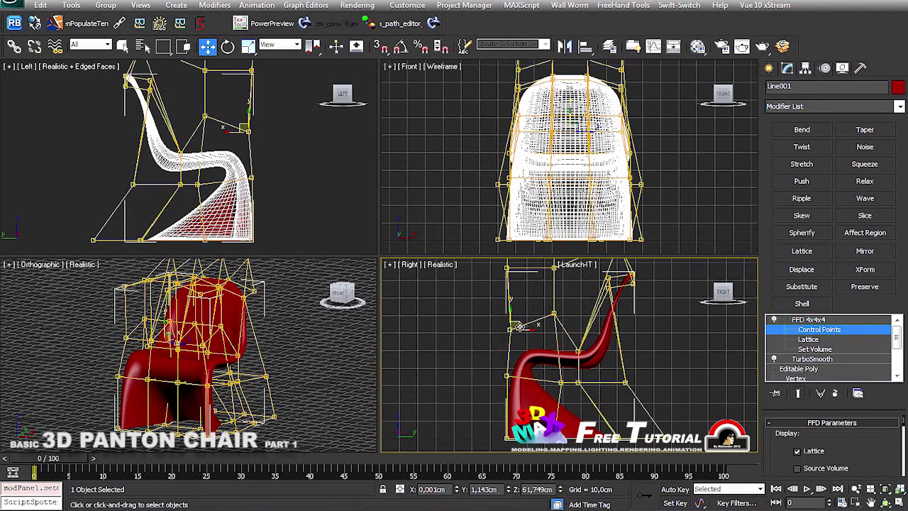
pyautogui.moveTo(520, 326); pyautogui.dragTo(511, 356)
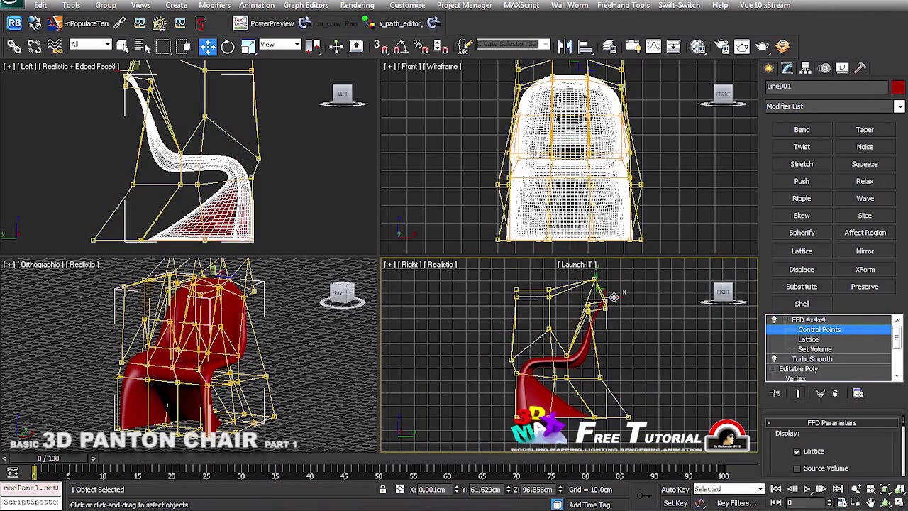
pyautogui.moveTo(613, 298); pyautogui.dragTo(601, 296)
pyautogui.click(709, 361)
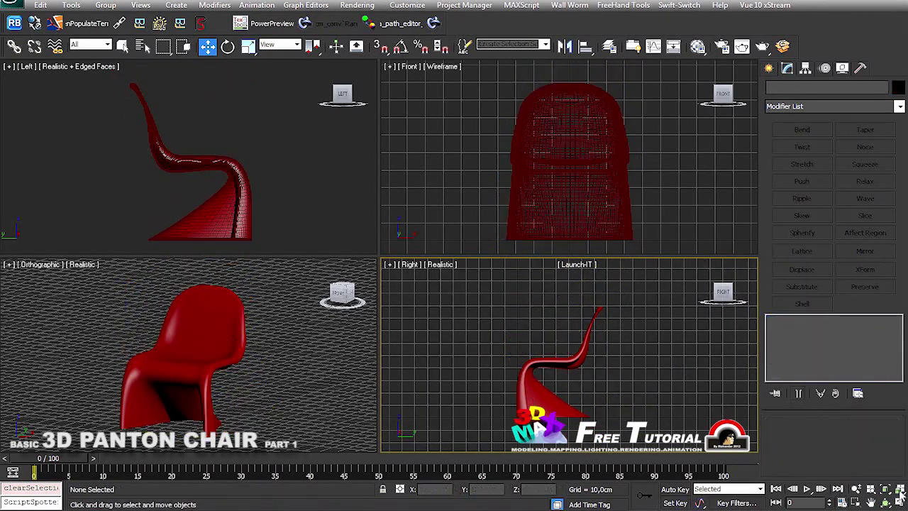
# Cycle the maximized view through Left and Front to orthographic, orbit it, and restore four views
pyautogui.click(899, 501)
pyautogui.click(29, 66)
pyautogui.click(61, 189)
pyautogui.click(27, 66)
pyautogui.click(57, 165)
pyautogui.click(28, 66)
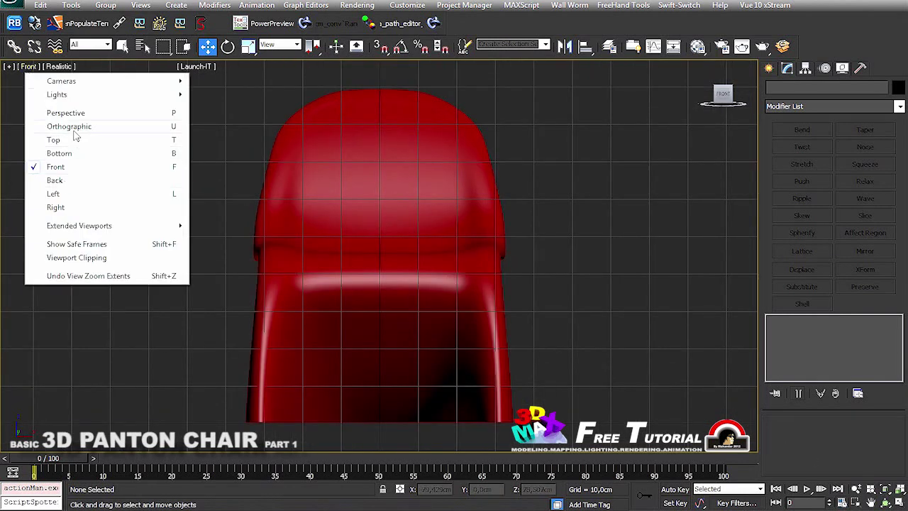
pyautogui.click(70, 128)
pyautogui.hotkey('ctrl', 'r')
pyautogui.moveTo(577, 359); pyautogui.dragTo(577, 298)
pyautogui.click(897, 502)
# Set the orthographic viewport back to Perspective and the front viewport to Left
pyautogui.click(425, 264)
pyautogui.click(447, 308)
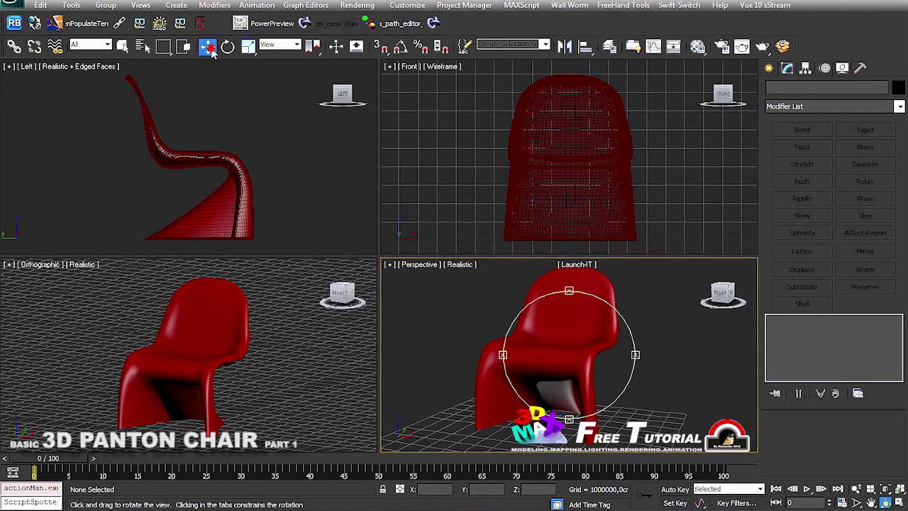
pyautogui.click(409, 66)
pyautogui.click(448, 191)
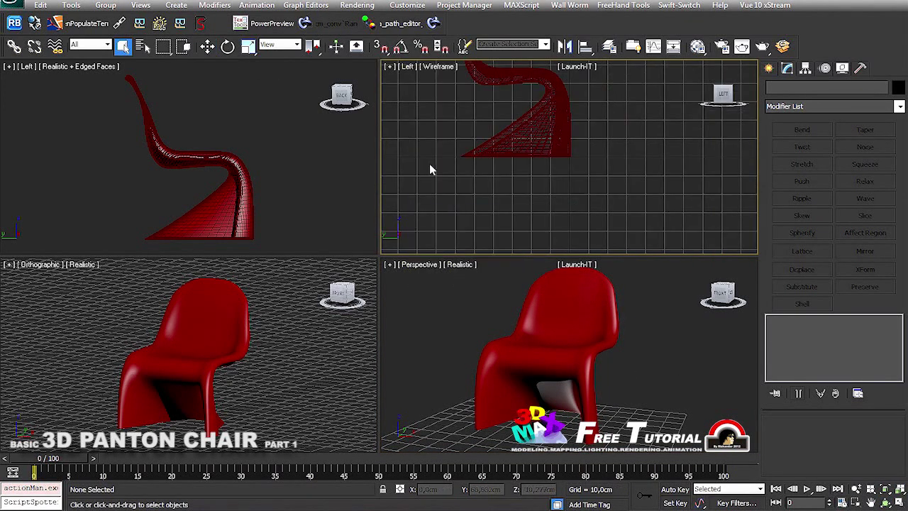
# Switch to a maximized, realistically shaded Right view and draw a Rectangle shape
pyautogui.click(392, 68)
pyautogui.click(425, 205)
pyautogui.hotkey('alt', 'w')
pyautogui.press('F3')
pyautogui.moveTo(314, 205); pyautogui.dragTo(316, 243, button='middle')
pyautogui.hotkey('shift', 'r')
pyautogui.scroll(-5, 584, 249)
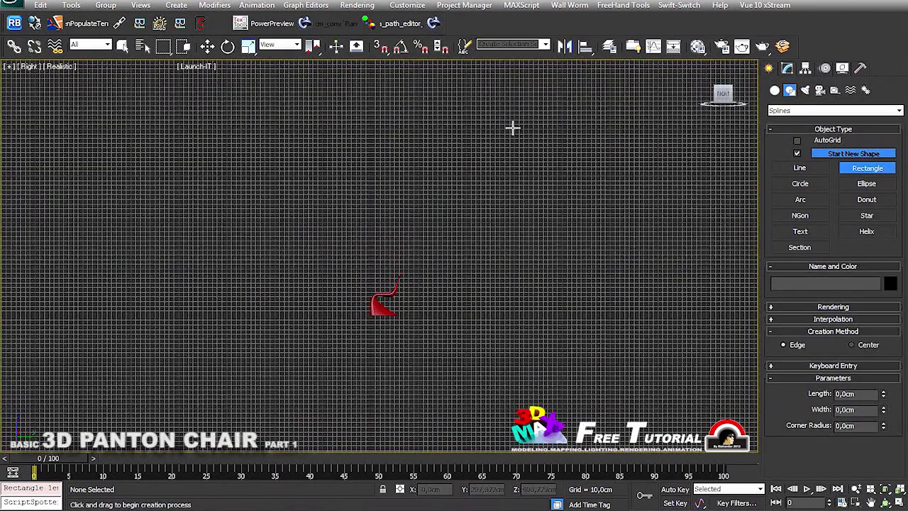
# Convert the rectangle to an Editable Spline and delete its extra sides, leaving a curved profile
pyautogui.click(789, 90)
pyautogui.rightClick(791, 319)
pyautogui.click(814, 399)
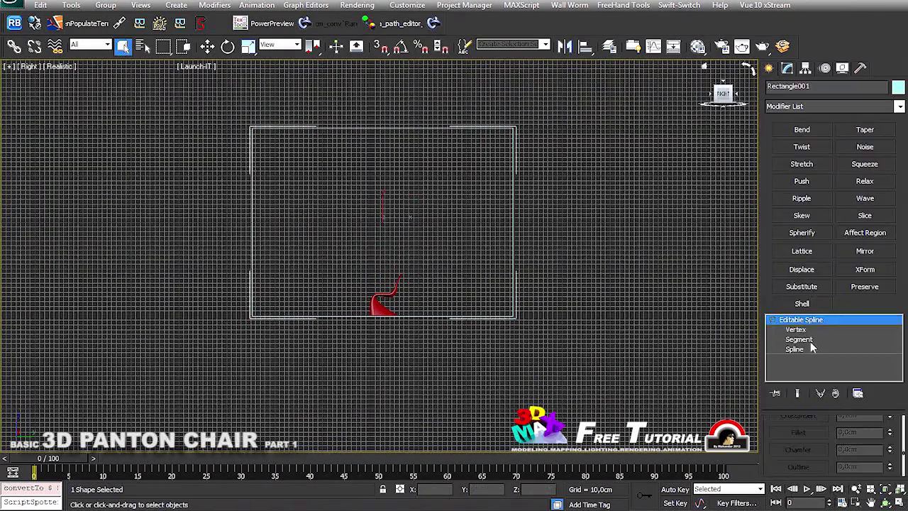
pyautogui.click(55, 10)
pyautogui.click(71, 225)
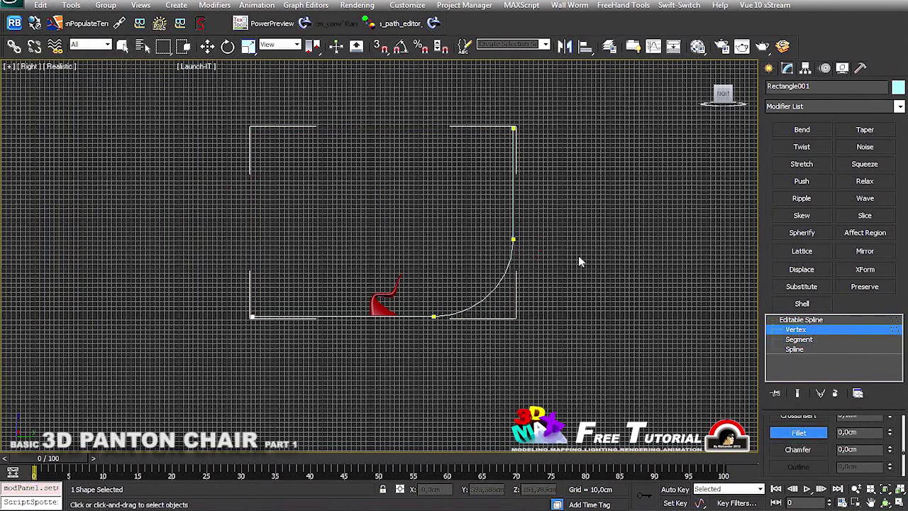
pyautogui.click(858, 392)
pyautogui.click(820, 272)
# Extrude the curved profile 868,5 cm into a backdrop surface and return to Top view
pyautogui.moveTo(523, 348); pyautogui.dragTo(710, 327)
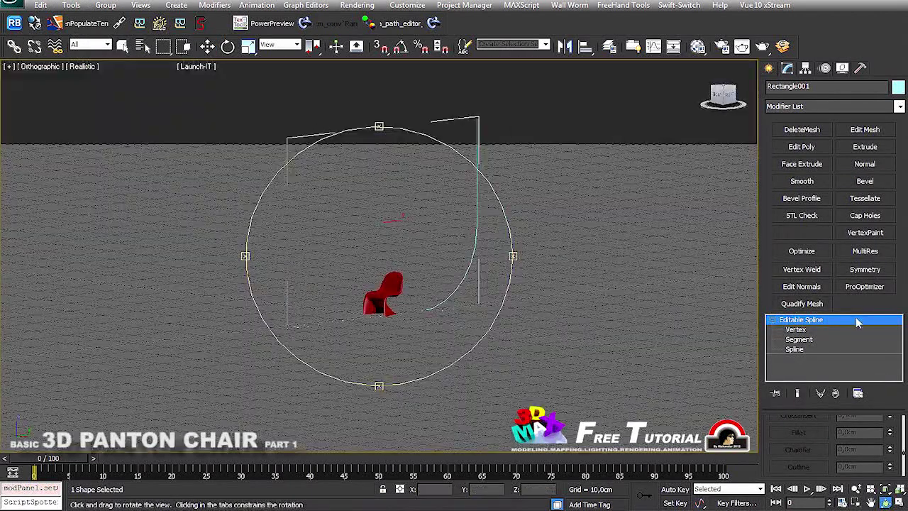
pyautogui.click(864, 146)
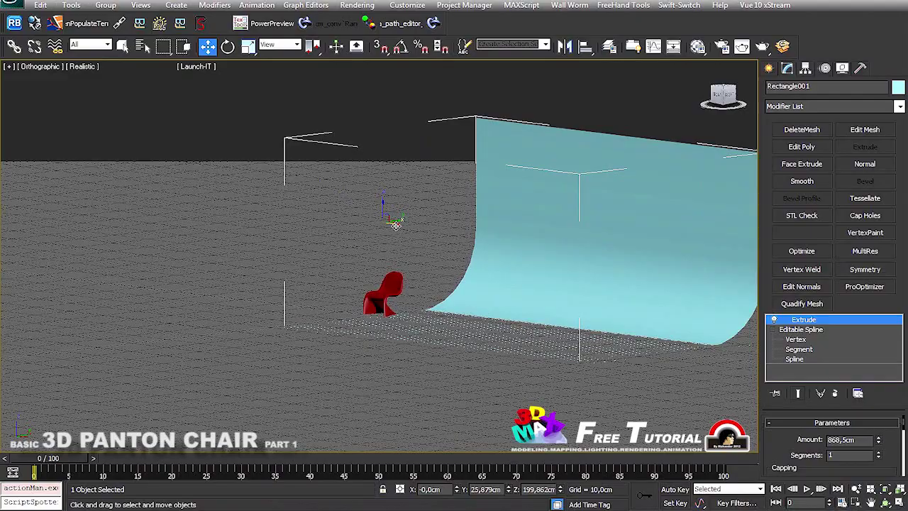
pyautogui.keyDown('alt'); pyautogui.moveTo(417, 211); pyautogui.dragTo(369, 279, button='middle'); pyautogui.keyUp('alt')
pyautogui.click(42, 66)
pyautogui.click(142, 140)
# Place a VRayPhysicalCamera in Top view with its target aimed past the chair
pyautogui.click(768, 68)
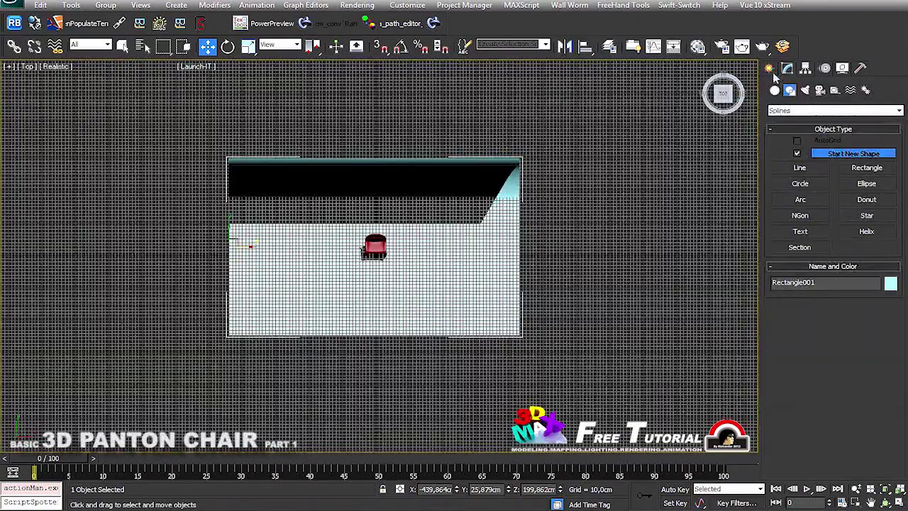
pyautogui.click(809, 132)
pyautogui.click(865, 155)
pyautogui.click(250, 364)
pyautogui.moveTo(334, 276); pyautogui.dragTo(340, 270)
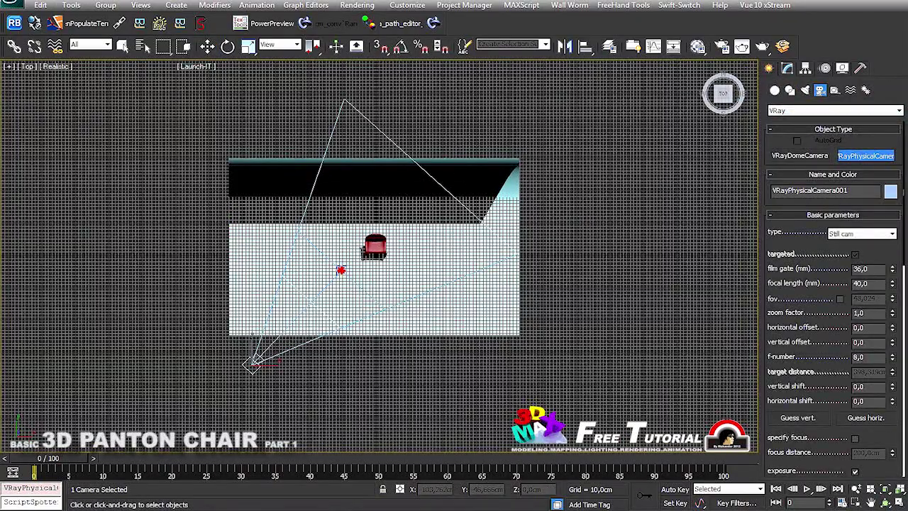
# Look through the new camera, enable Safe Frames, and orbit it to face the chair
pyautogui.click(19, 66)
pyautogui.click(263, 79)
pyautogui.click(885, 502)
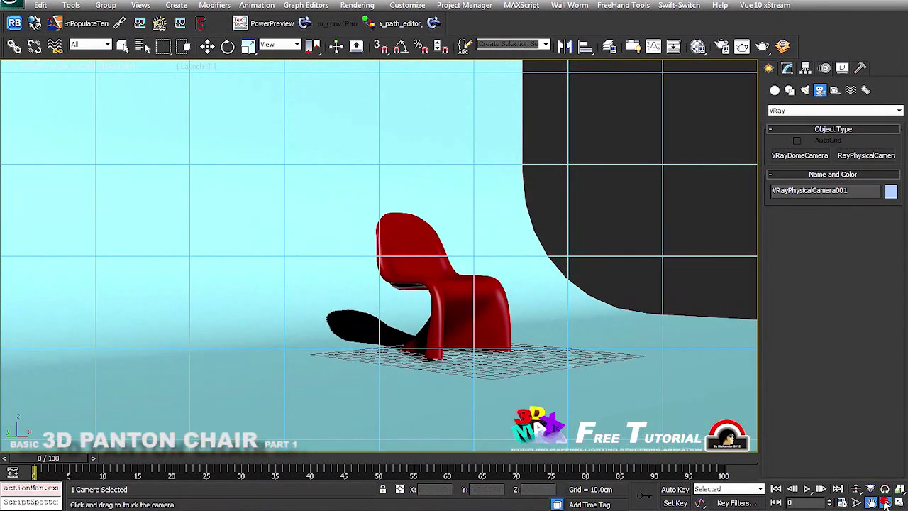
pyautogui.moveTo(639, 284); pyautogui.dragTo(110, 136)
pyautogui.click(53, 66)
pyautogui.click(66, 243)
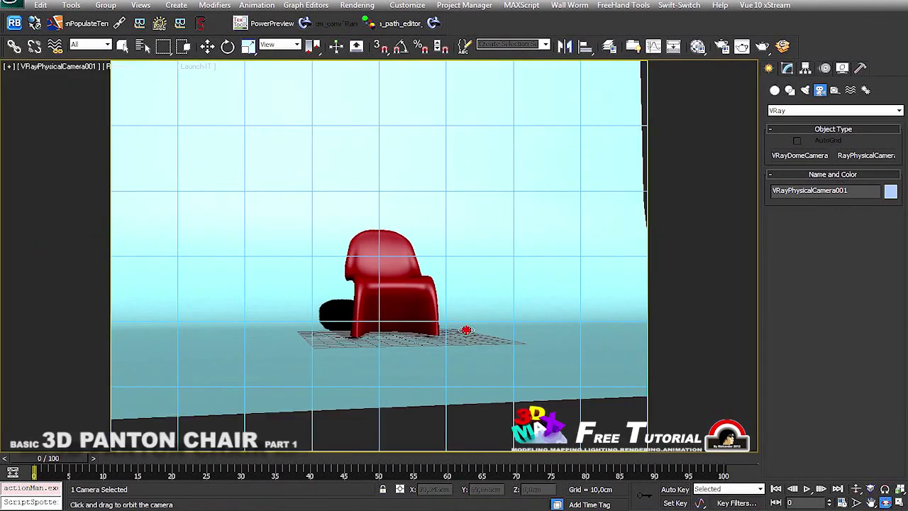
pyautogui.moveTo(466, 330); pyautogui.dragTo(385, 95)
# Truck the camera so the chair appears larger in the frame
pyautogui.press('w')
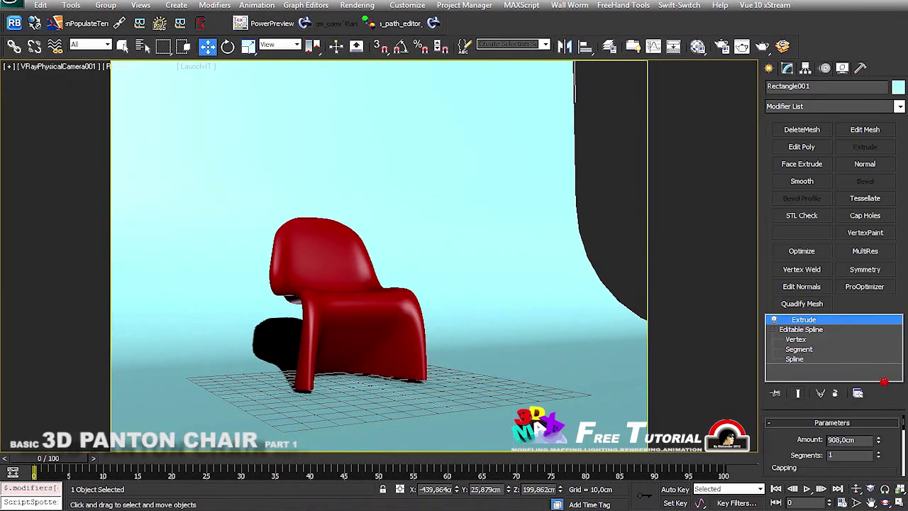
pyautogui.click(871, 502)
pyautogui.moveTo(478, 338); pyautogui.dragTo(487, 399)
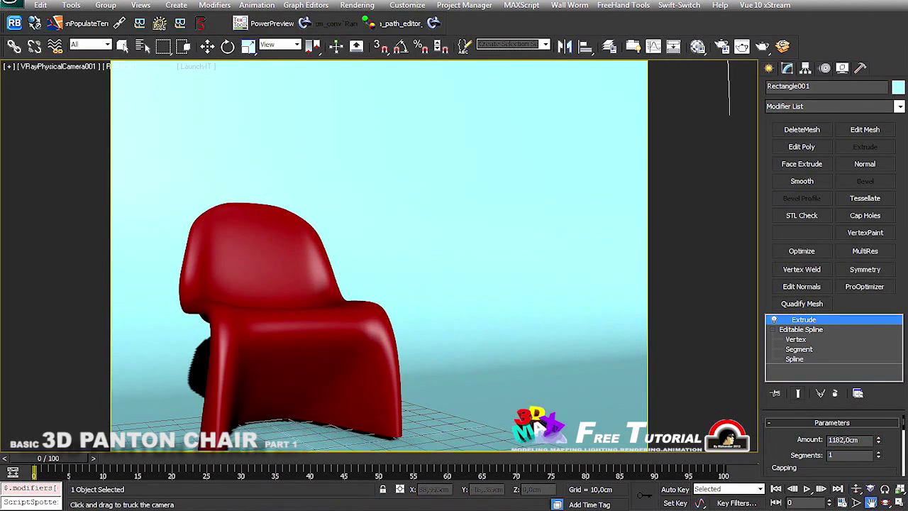
pyautogui.moveTo(343, 353); pyautogui.dragTo(343, 339)
pyautogui.rightClick(343, 339)
# In Render Setup, assign V-Ray Adv as the production renderer and V-Ray RT for ActiveShade
pyautogui.click(357, 5)
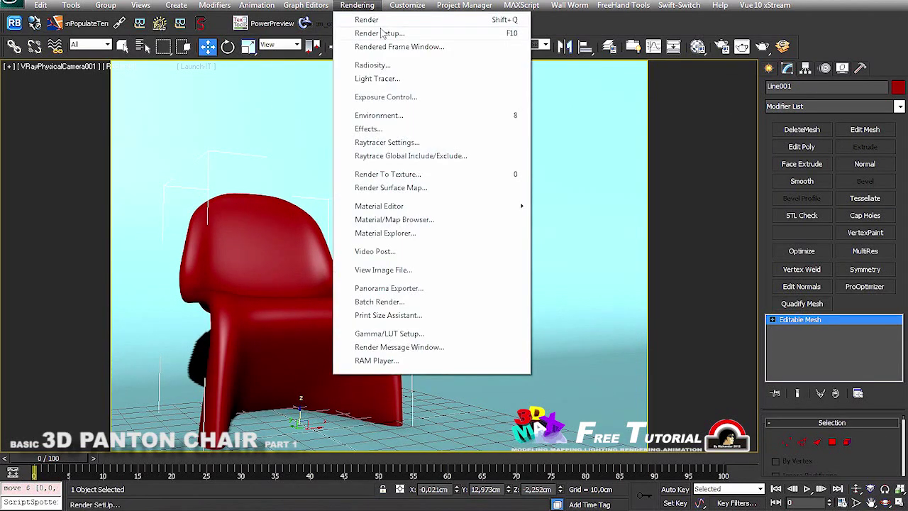
pyautogui.click(374, 33)
pyautogui.scroll(-5, 191, 234)
pyautogui.click(305, 305)
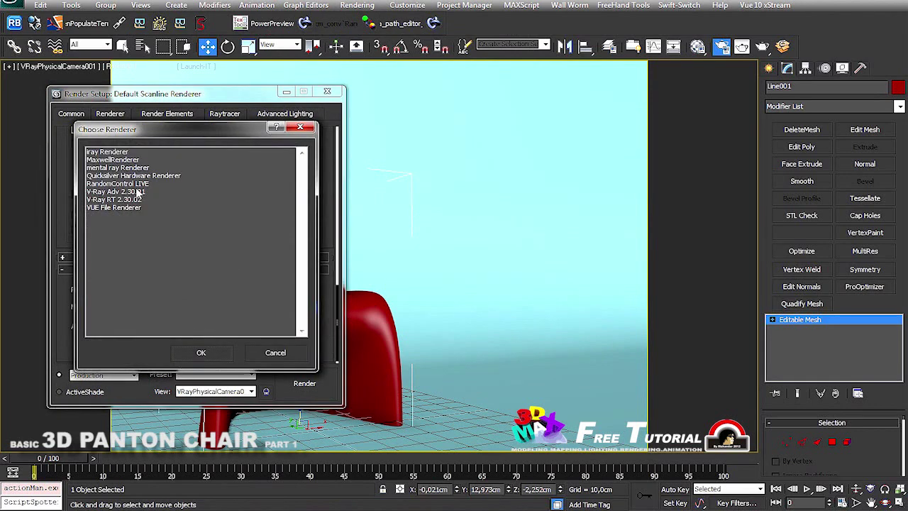
pyautogui.doubleClick(139, 193)
pyautogui.click(324, 326)
pyautogui.doubleClick(113, 200)
pyautogui.click(59, 392)
pyautogui.scroll(-5, 85, 316)
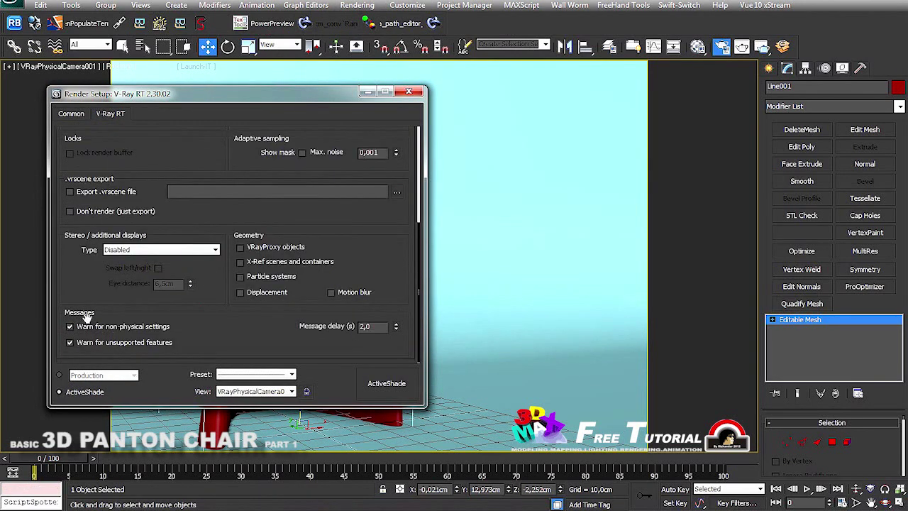
pyautogui.click(417, 93)
# Start creating a VRayLight from the V-Ray light types
pyautogui.click(769, 68)
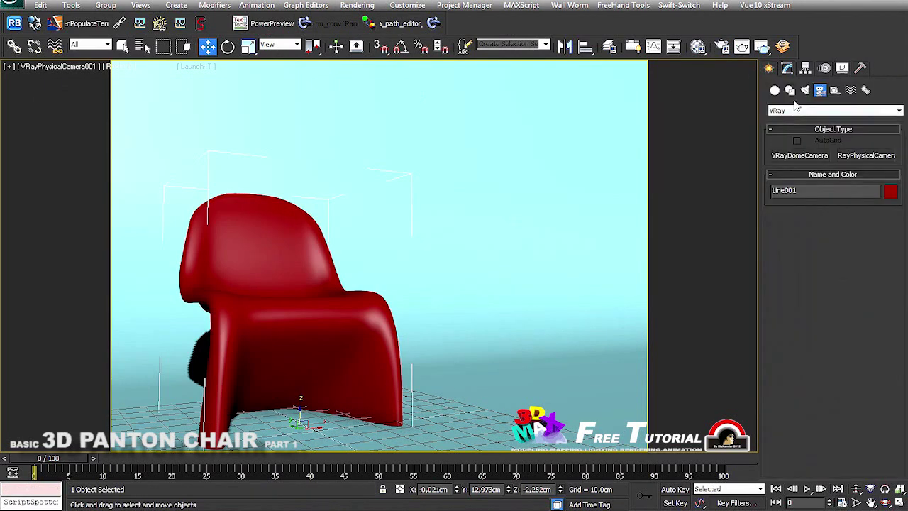
pyautogui.click(808, 156)
pyautogui.click(867, 273)
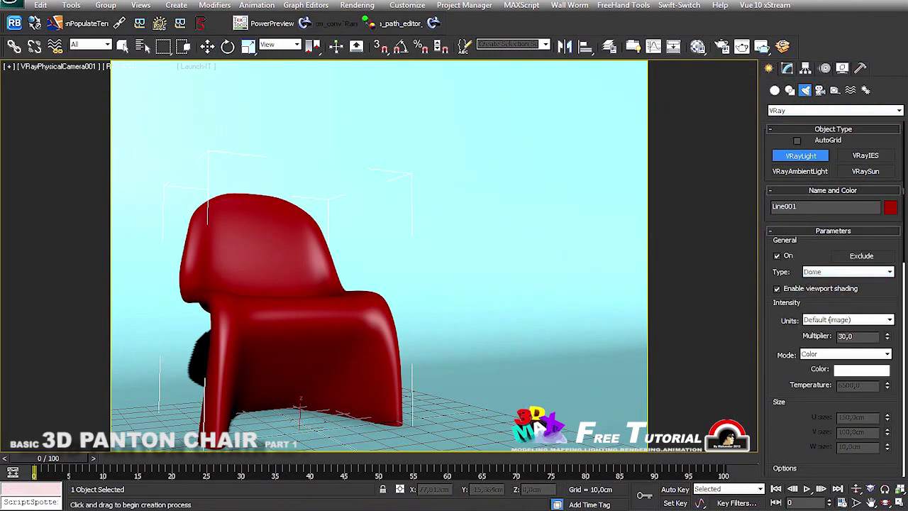
# Assign a VRayHDRI map as the dome light's texture
pyautogui.scroll(-5, 788, 432)
pyautogui.scroll(-3, 788, 354)
pyautogui.click(824, 305)
pyautogui.doubleClick(496, 312)
# Instance the light's VRayHDRI map into an empty Compact Material Editor slot
pyautogui.click(357, 5)
pyautogui.click(588, 154)
pyautogui.click(786, 68)
pyautogui.scroll(-2, 830, 397)
pyautogui.moveTo(780, 428); pyautogui.dragTo(385, 139)
pyautogui.click(261, 312)
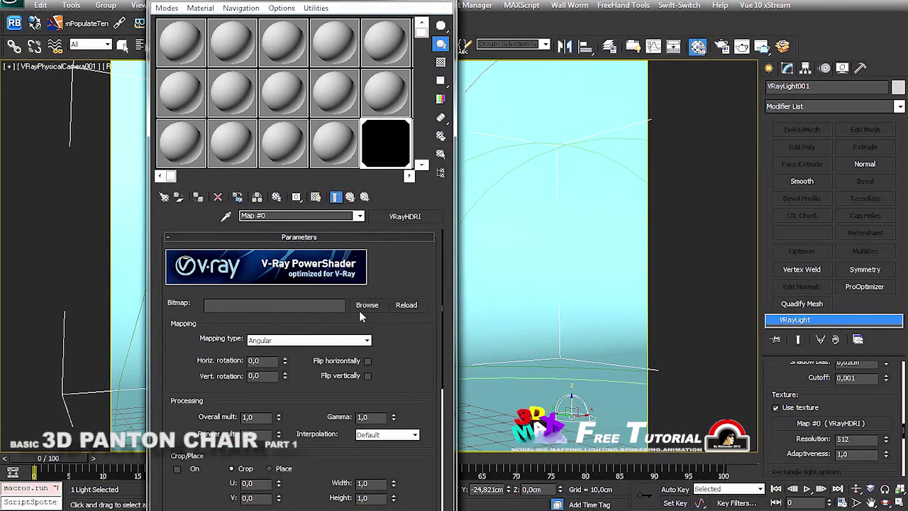
# Load the RUANG HDR image into the VRayHDRI map with Spherical mapping
pyautogui.click(362, 312)
pyautogui.doubleClick(540, 193)
pyautogui.click(305, 338)
pyautogui.click(298, 355)
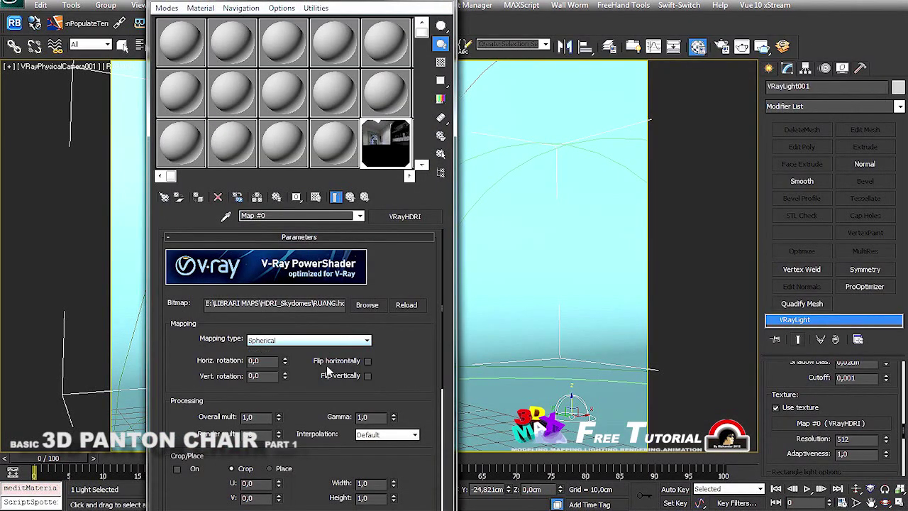
pyautogui.click(411, 300)
pyautogui.click(497, 45)
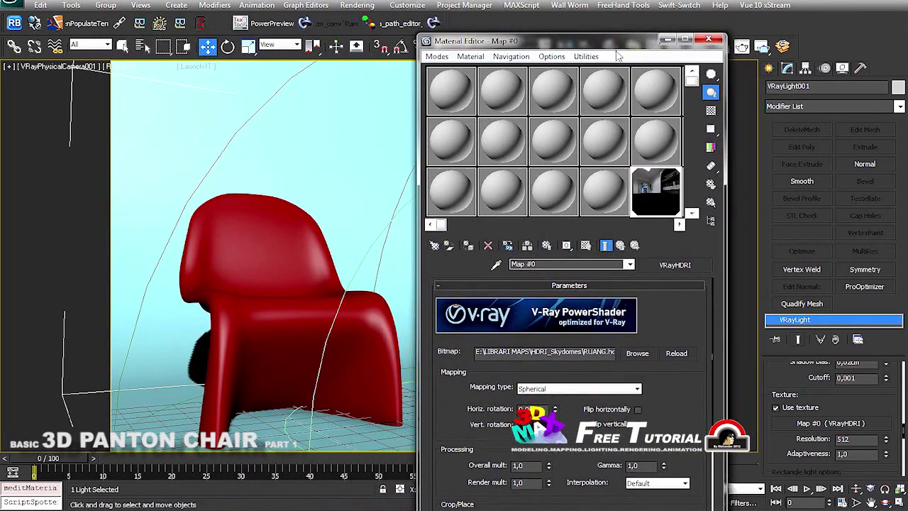
# Create a VRayMtl with a dark red diffuse colour and assign it to the chair
pyautogui.click(652, 269)
pyautogui.doubleClick(495, 352)
pyautogui.click(532, 362)
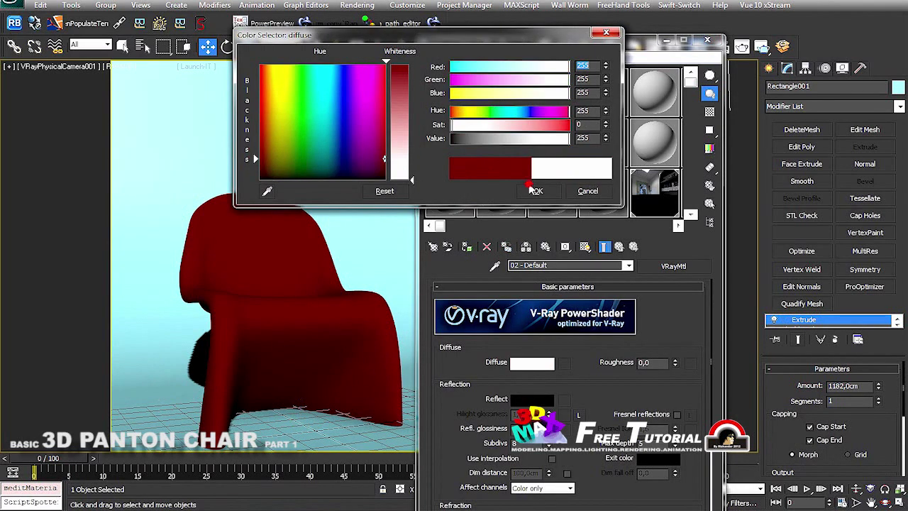
pyautogui.click(535, 191)
pyautogui.rightClick(369, 273)
# Start an ActiveShade preview render and switch Render Setup to the V-Ray Adv production settings
pyautogui.click(707, 39)
pyautogui.click(357, 5)
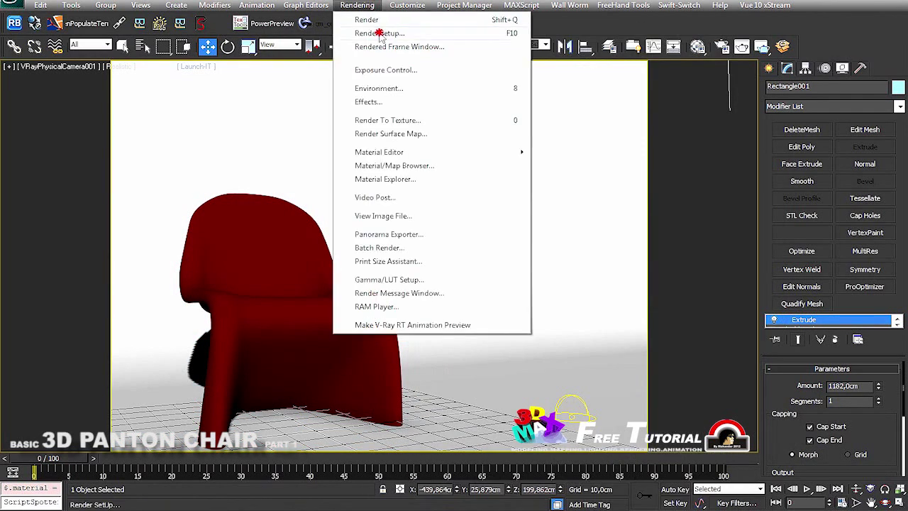
pyautogui.click(364, 33)
pyautogui.click(828, 305)
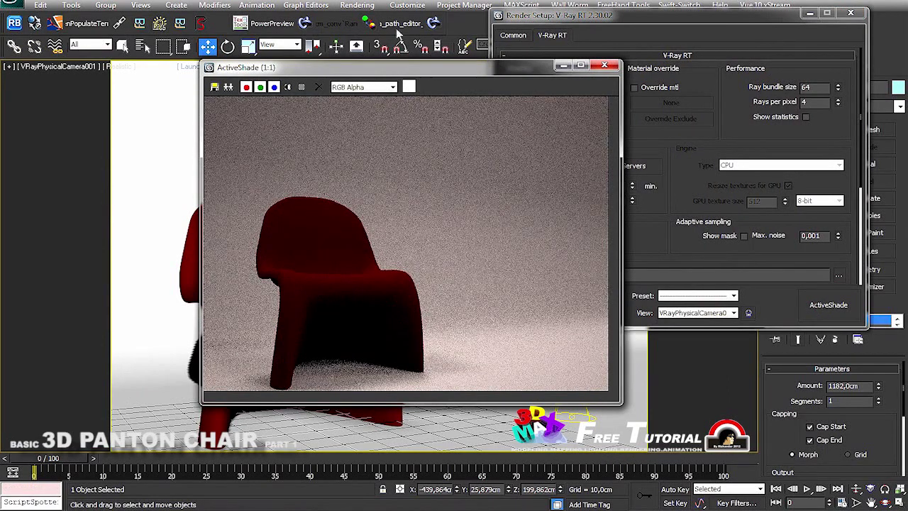
pyautogui.click(630, 27)
pyautogui.click(502, 298)
# Set the Mitchell-Netravali antialiasing filter and Gamma correction colour mapping
pyautogui.click(599, 91)
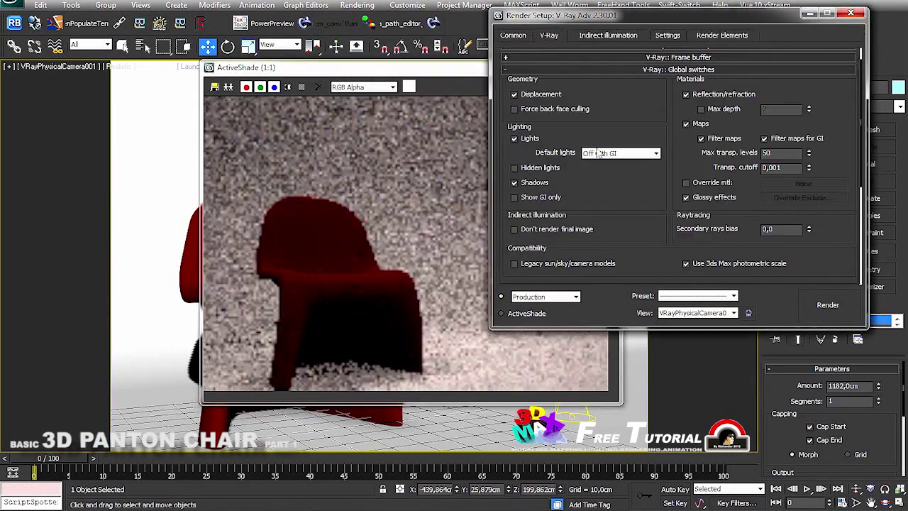
pyautogui.scroll(-5, 674, 177)
pyautogui.click(617, 174)
pyautogui.click(600, 273)
pyautogui.scroll(-2, 659, 264)
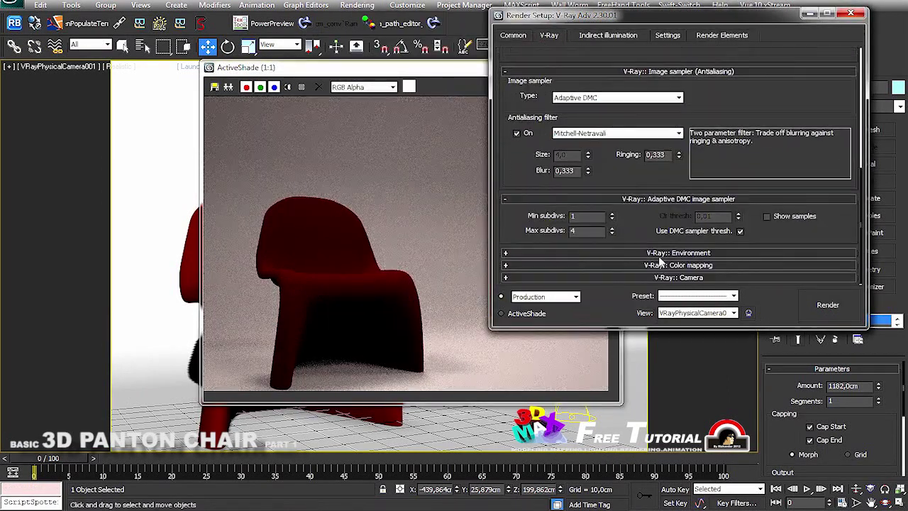
pyautogui.click(659, 263)
pyautogui.click(622, 257)
# Turn on global illumination with Light cache as the secondary bounce engine
pyautogui.click(608, 35)
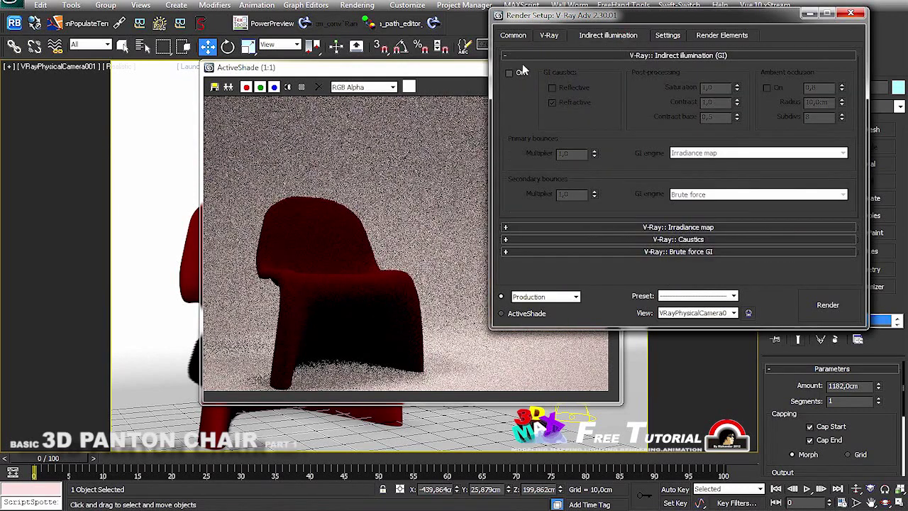
pyautogui.click(508, 72)
pyautogui.click(734, 191)
pyautogui.click(709, 227)
pyautogui.click(678, 227)
pyautogui.scroll(-3, 738, 106)
pyautogui.scroll(-2, 738, 62)
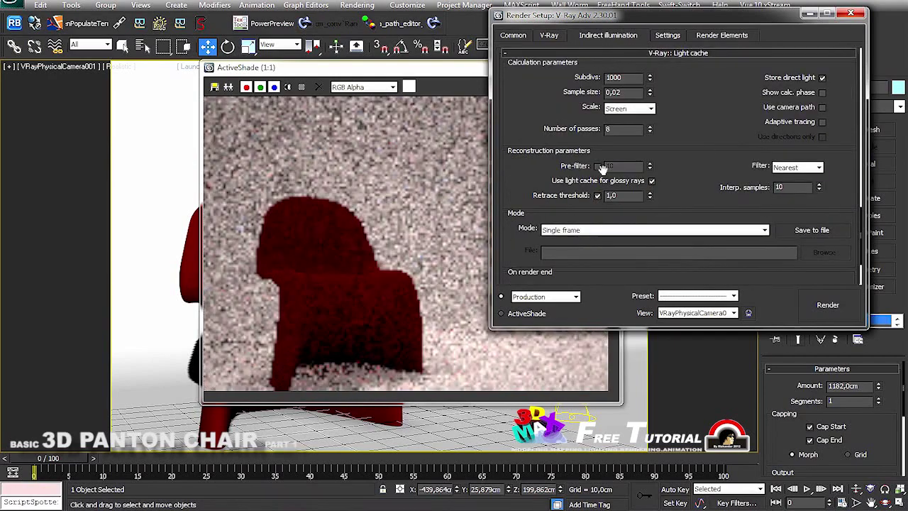
pyautogui.scroll(-2, 764, 75)
pyautogui.scroll(-10, 649, 201)
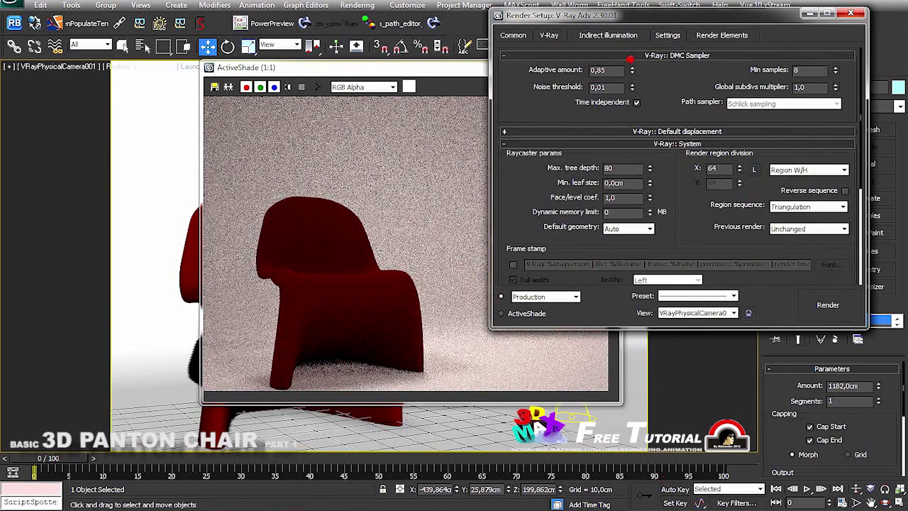
# Return the settings to ActiveShade, close Render Setup, and move the preview window aside
pyautogui.click(502, 313)
pyautogui.click(849, 16)
pyautogui.moveTo(448, 81)
pyautogui.mouseDown()
pyautogui.moveTo(478, 97)
pyautogui.moveTo(487, 149)
pyautogui.moveTo(527, 85)
pyautogui.moveTo(317, 112)
pyautogui.moveTo(726, 74)
pyautogui.mouseUp()
# Orbit the camera and bring up the VRayHDRI map settings beside the preview for render multiplier 3
pyautogui.click(887, 503)
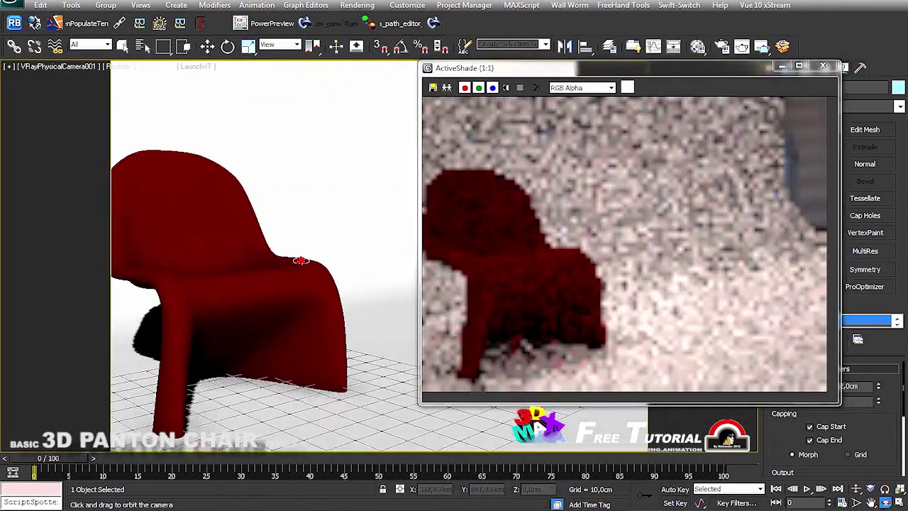
pyautogui.moveTo(300, 257); pyautogui.dragTo(330, 103)
pyautogui.click(357, 5)
pyautogui.click(560, 152)
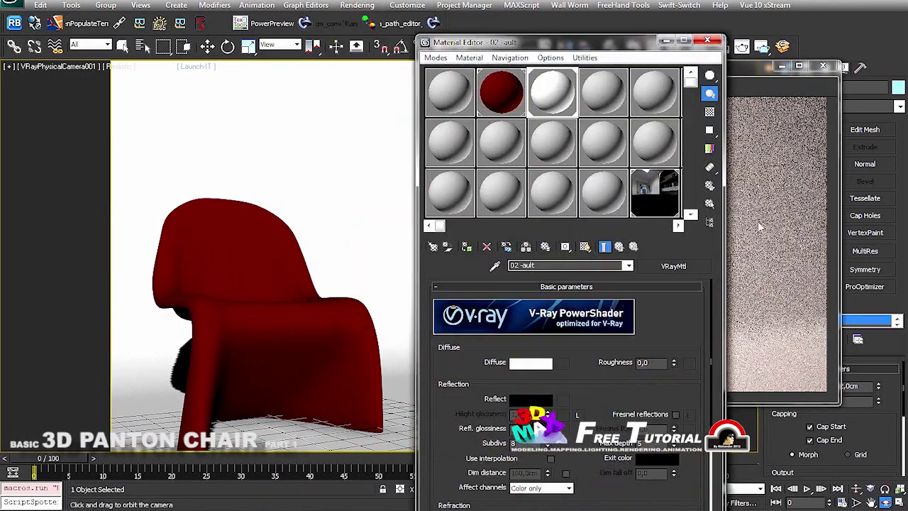
pyautogui.click(658, 213)
pyautogui.moveTo(629, 43)
pyautogui.mouseDown()
pyautogui.moveTo(203, 56)
pyautogui.moveTo(211, 50)
pyautogui.mouseUp()
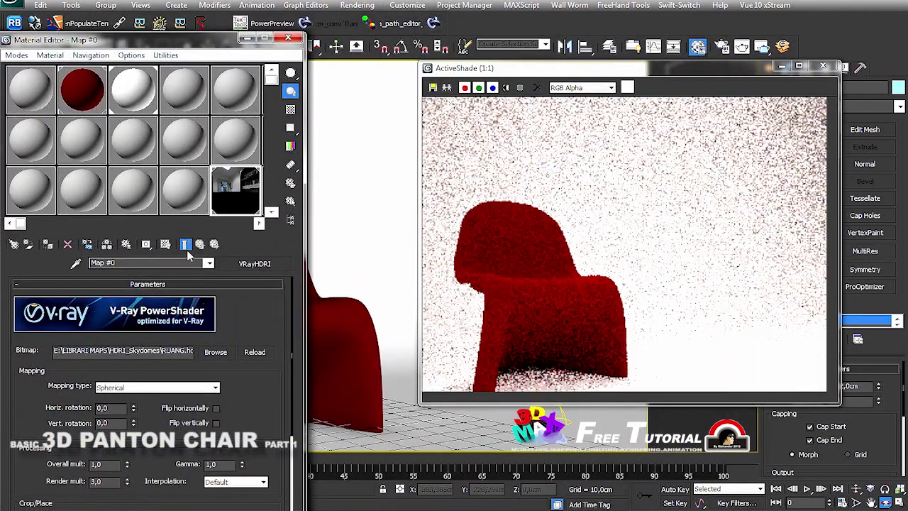
pyautogui.moveTo(731, 77); pyautogui.dragTo(293, 119)
pyautogui.moveTo(213, 40); pyautogui.dragTo(136, 78)
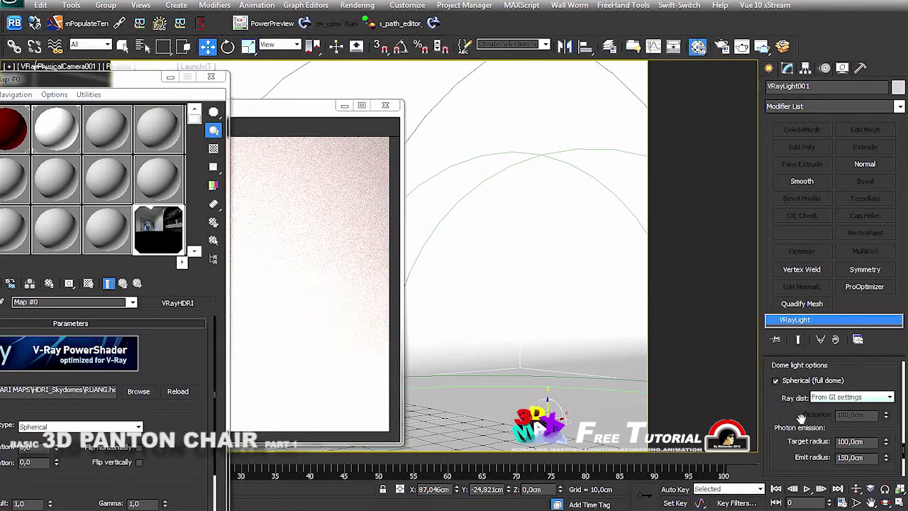
pyautogui.scroll(1, 786, 397)
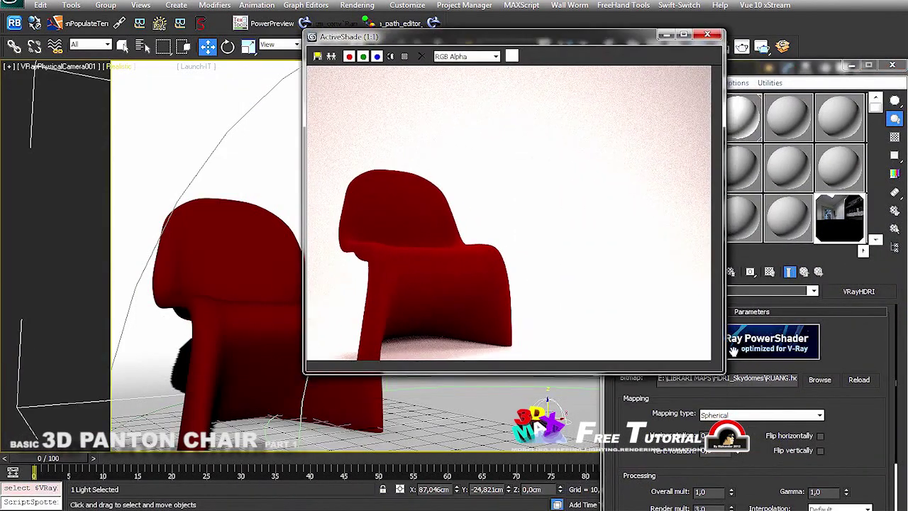
# Give the red VRayMtl a white reflection colour and dolly the camera back from the chair
pyautogui.click(695, 126)
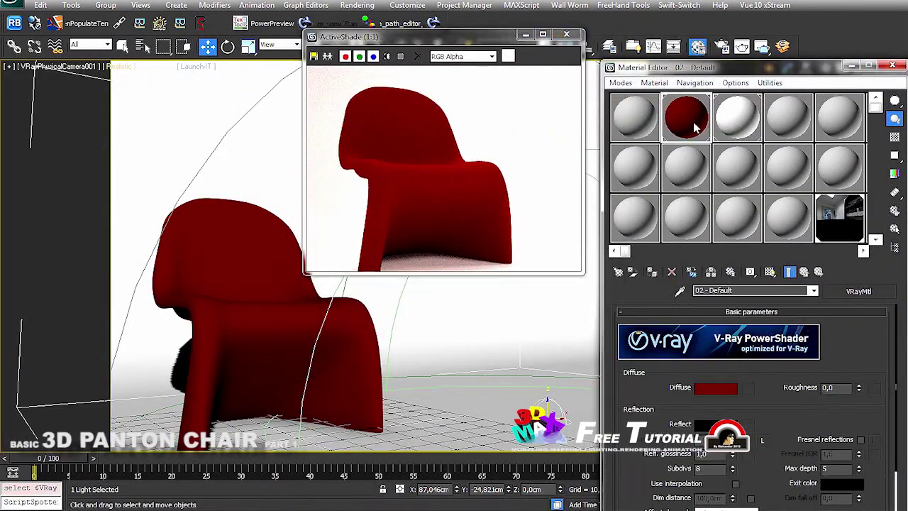
pyautogui.scroll(-2, 752, 355)
pyautogui.click(715, 372)
pyautogui.click(537, 189)
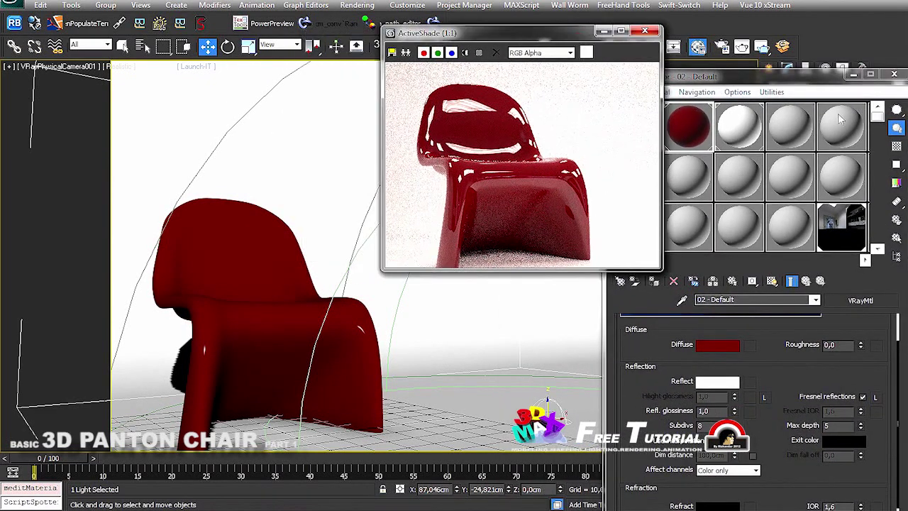
pyautogui.click(856, 489)
pyautogui.moveTo(378, 298); pyautogui.dragTo(378, 325)
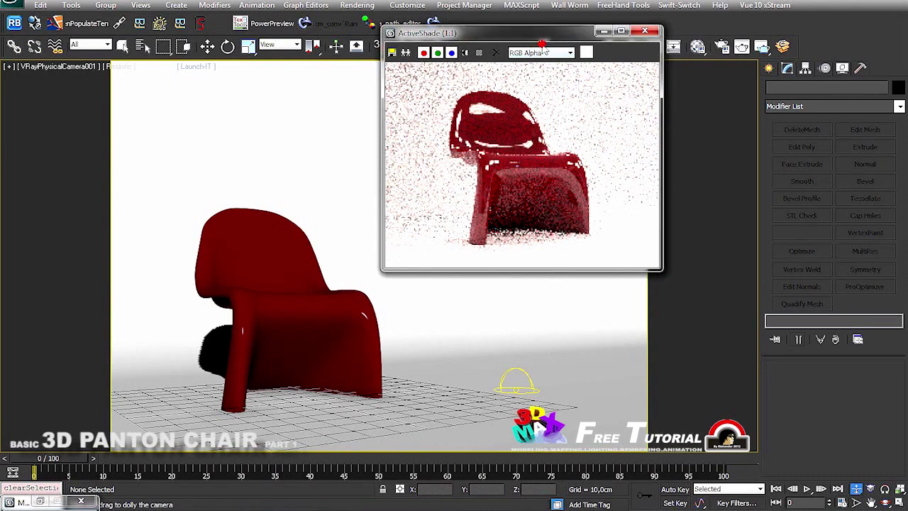
# Orbit and shift the camera to a low frontal view, enlarging the preview render window
pyautogui.moveTo(541, 37); pyautogui.dragTo(568, 37)
pyautogui.moveTo(378, 284)
pyautogui.mouseDown()
pyautogui.moveTo(397, 312)
pyautogui.moveTo(370, 377)
pyautogui.mouseUp()
pyautogui.moveTo(688, 269); pyautogui.dragTo(757, 325)
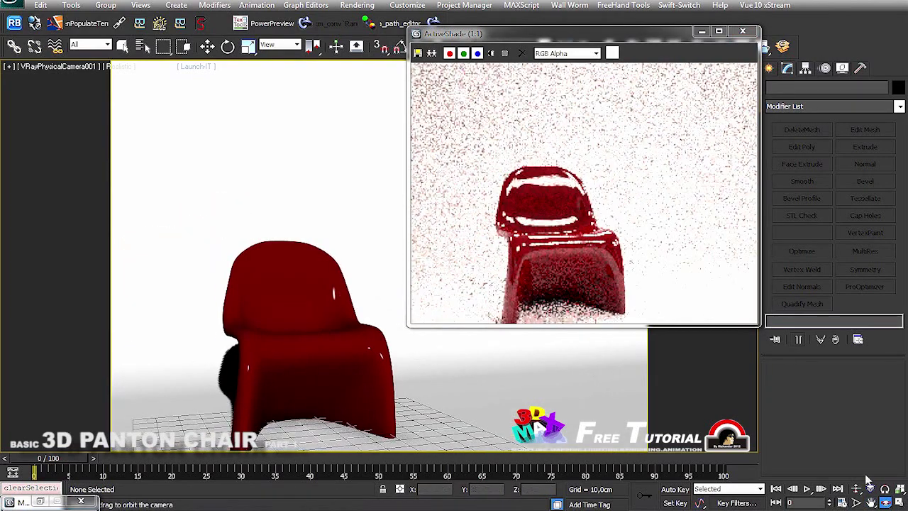
pyautogui.moveTo(330, 352); pyautogui.dragTo(355, 377)
pyautogui.moveTo(355, 377); pyautogui.dragTo(491, 334, button='middle')
pyautogui.moveTo(759, 326); pyautogui.dragTo(770, 334)
pyautogui.moveTo(592, 38); pyautogui.dragTo(571, 35)
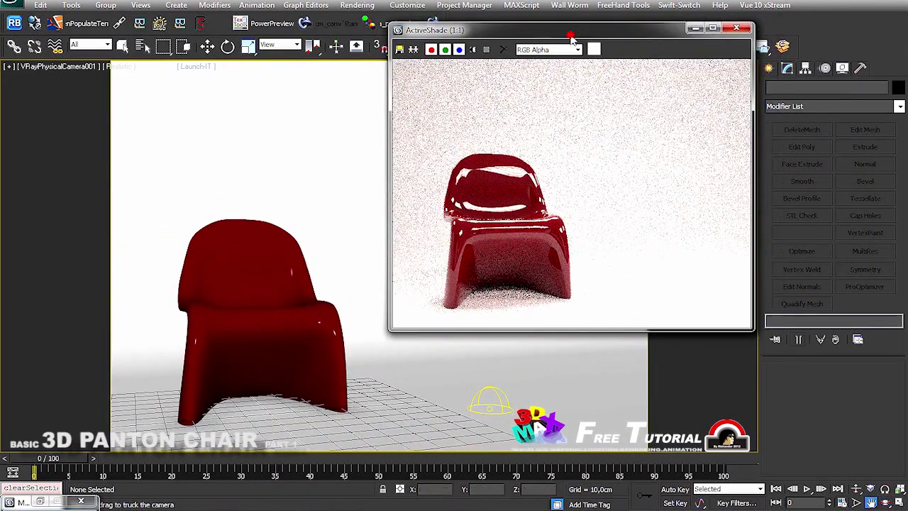
# Select VRayPhysicalCamera001 and adjust its f-number, which ends at 11,0
pyautogui.press('h')
pyautogui.doubleClick(290, 234)
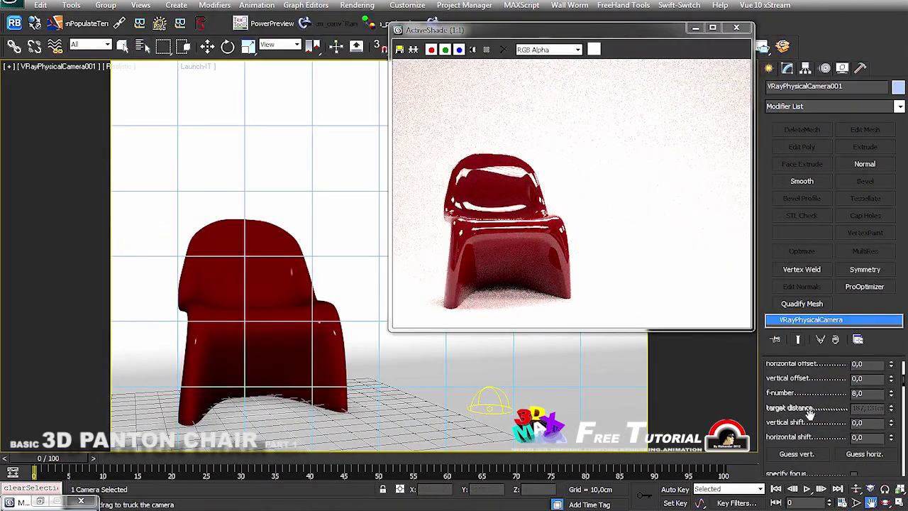
pyautogui.moveTo(889, 364); pyautogui.dragTo(889, 369)
pyautogui.moveTo(890, 394); pyautogui.dragTo(892, 402)
pyautogui.rightClick(875, 396)
pyautogui.press('Escape')
pyautogui.press('BackSpace')
pyautogui.press('BackSpace')
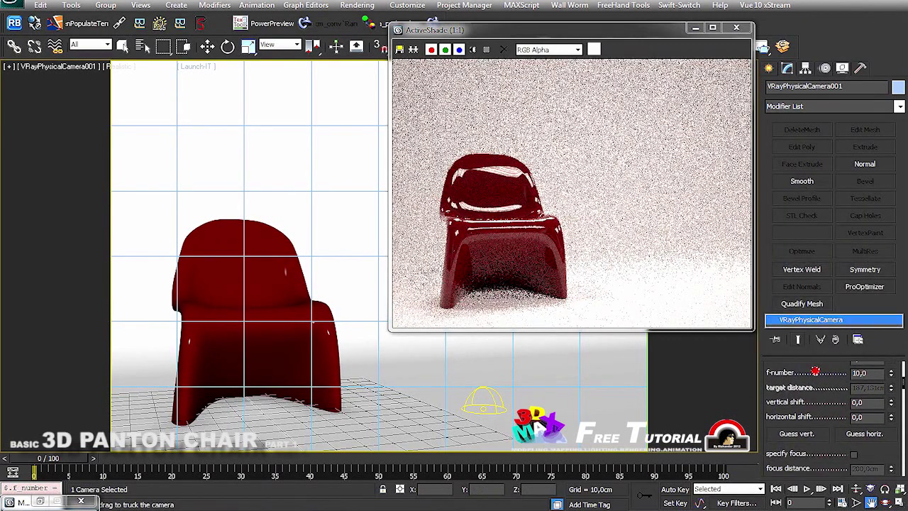
pyautogui.click(871, 398)
pyautogui.click(537, 189)
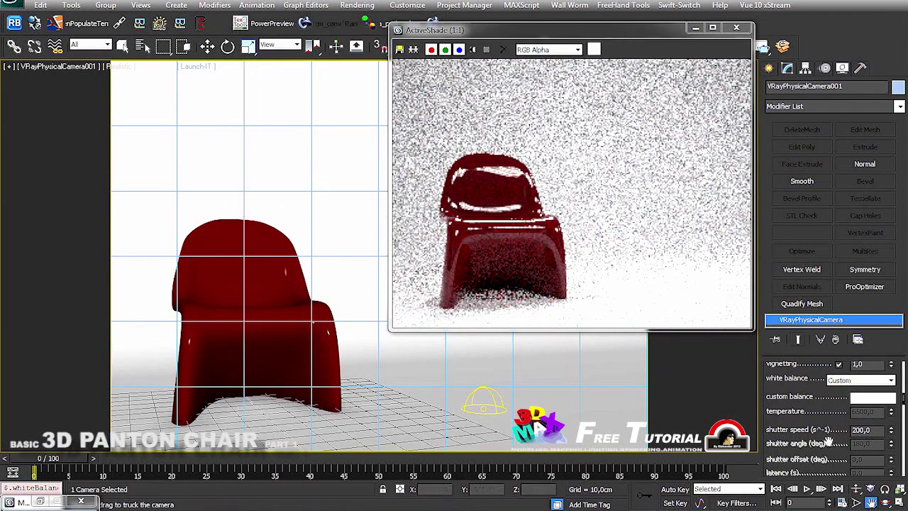
pyautogui.scroll(-1, 816, 415)
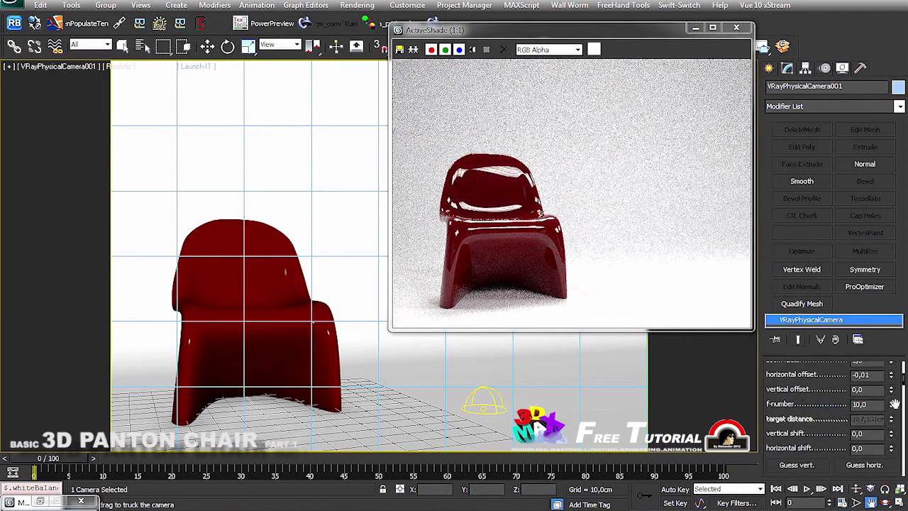
pyautogui.moveTo(891, 403); pyautogui.dragTo(892, 390)
pyautogui.rightClick(860, 405)
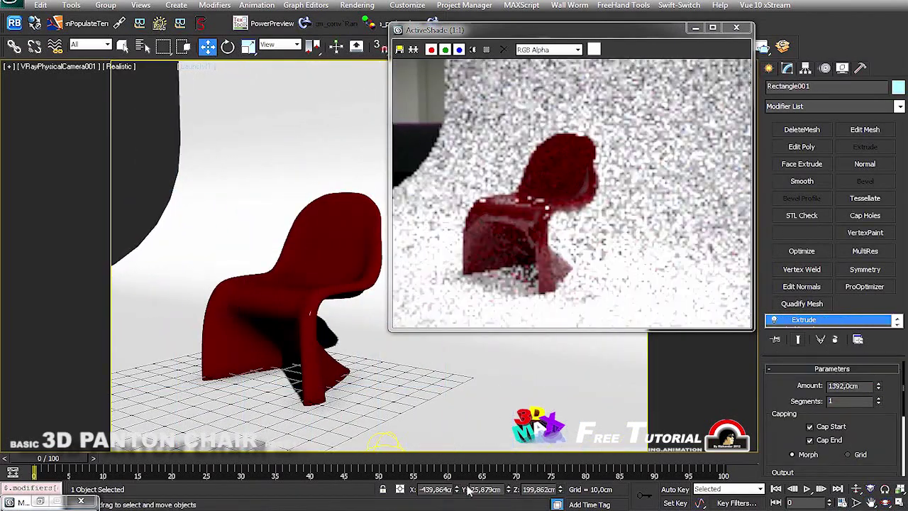
# Extend the backdrop to hide its dark edge and confirm the chair's red diffuse colour
pyautogui.moveTo(878, 389); pyautogui.dragTo(880, 368)
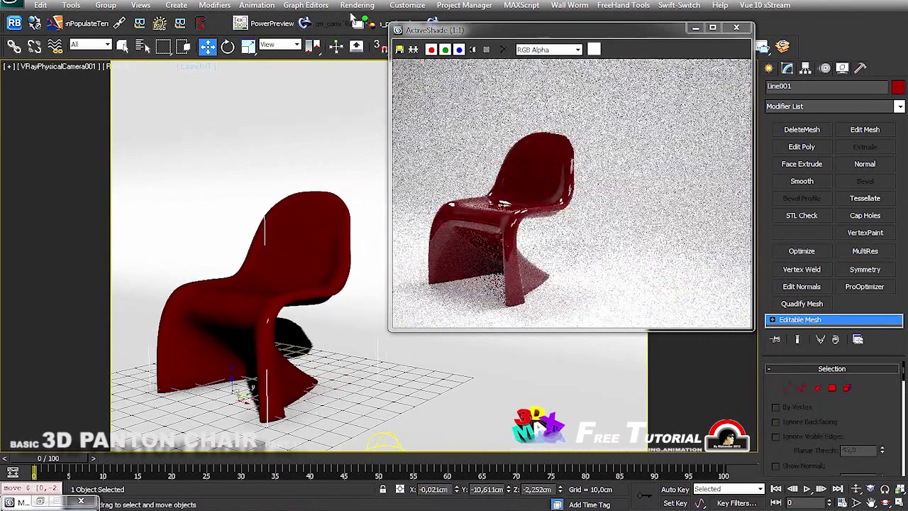
pyautogui.click(357, 5)
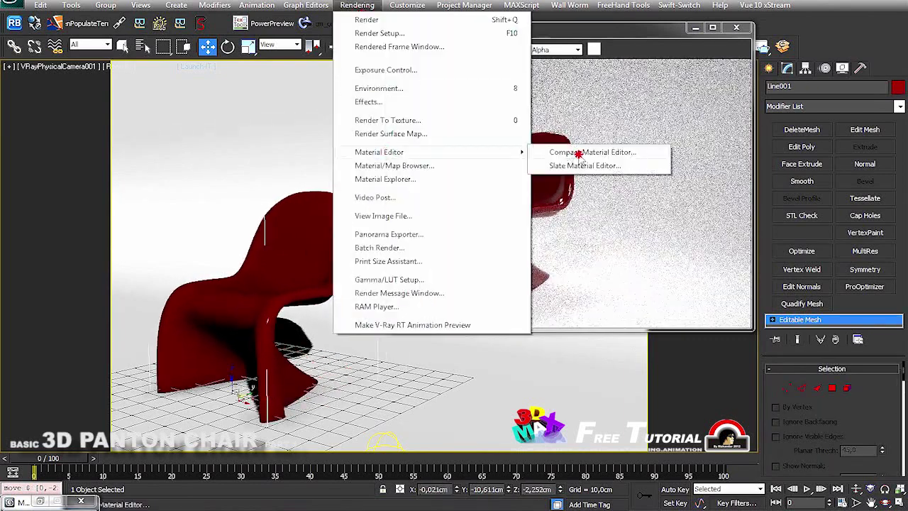
pyautogui.click(588, 150)
pyautogui.click(717, 345)
pyautogui.moveTo(526, 34); pyautogui.dragTo(286, 5)
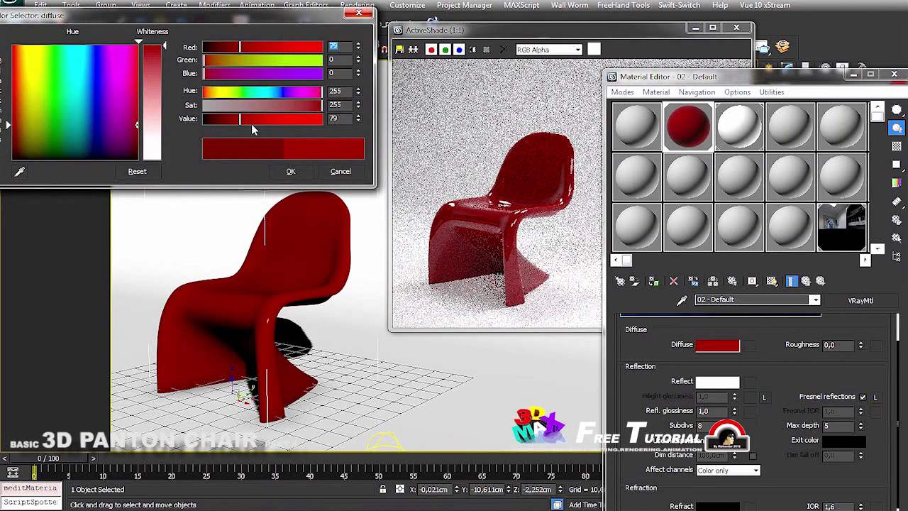
pyautogui.click(304, 177)
# Reposition the render preview window and pull the camera back from the chair
pyautogui.moveTo(566, 32)
pyautogui.mouseDown()
pyautogui.moveTo(461, 34)
pyautogui.moveTo(147, 329)
pyautogui.mouseUp()
pyautogui.click(893, 73)
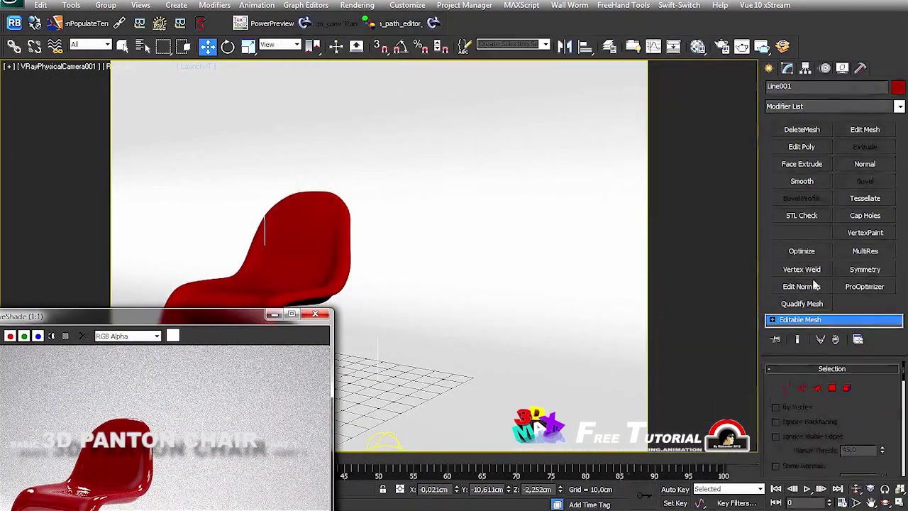
pyautogui.moveTo(470, 397)
pyautogui.mouseDown(button='middle')
pyautogui.moveTo(469, 333)
pyautogui.moveTo(539, 376)
pyautogui.mouseUp(button='middle')
pyautogui.scroll(-5, 469, 333)
pyautogui.moveTo(527, 312); pyautogui.dragTo(527, 345)
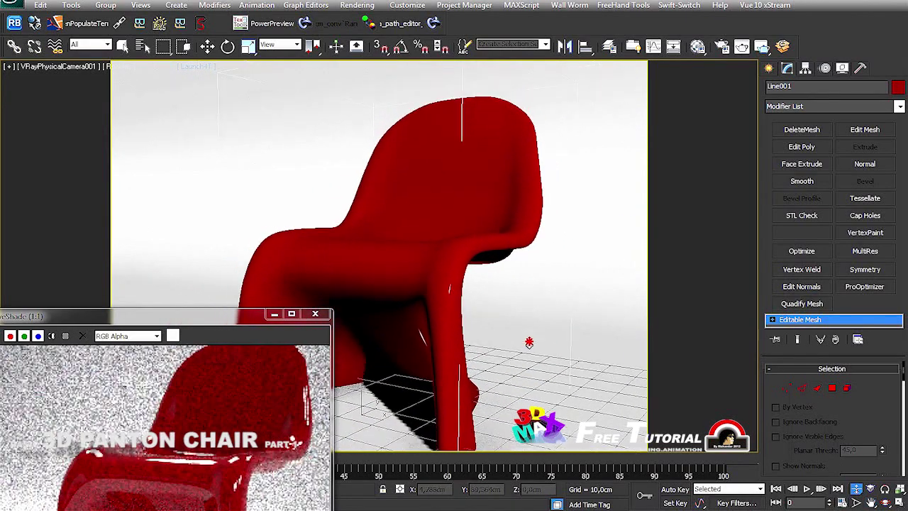
pyautogui.moveTo(232, 319); pyautogui.dragTo(335, 176)
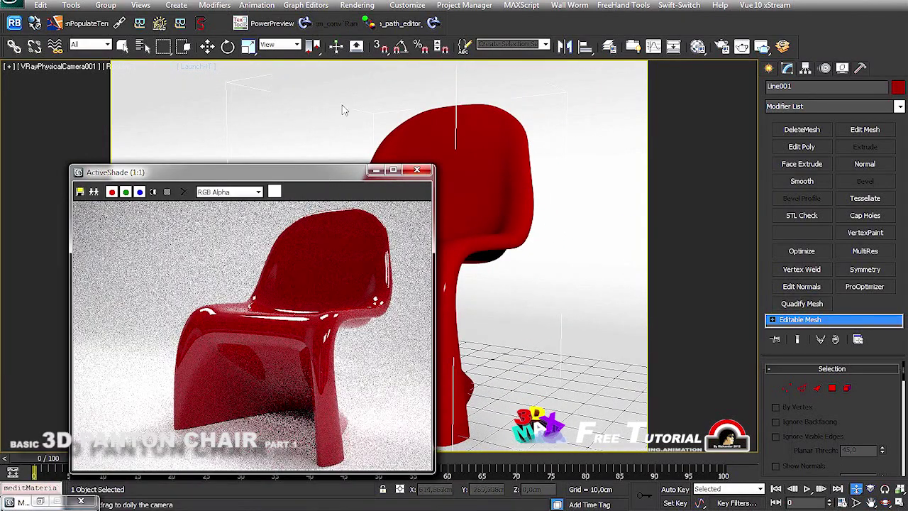
# Give the red material a full white reflection, highlight glossiness 0,6 and reflection glossiness 0,68
pyautogui.click(357, 5)
pyautogui.click(588, 152)
pyautogui.moveTo(745, 76); pyautogui.dragTo(723, 0)
pyautogui.click(695, 296)
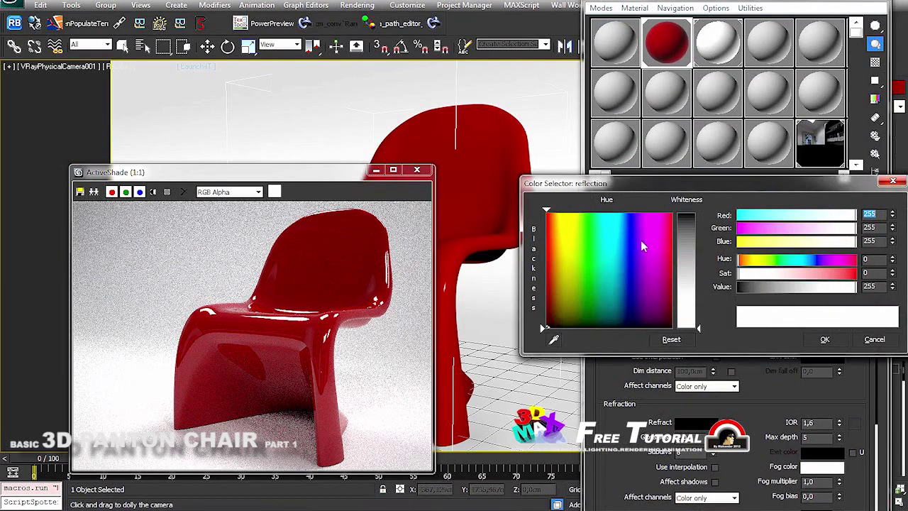
pyautogui.click(756, 286)
pyautogui.moveTo(757, 285); pyautogui.dragTo(856, 286)
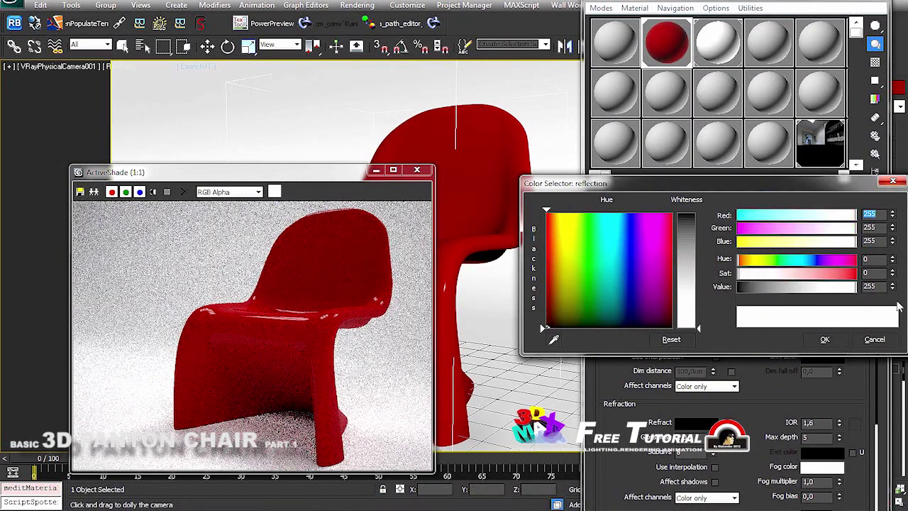
pyautogui.click(824, 339)
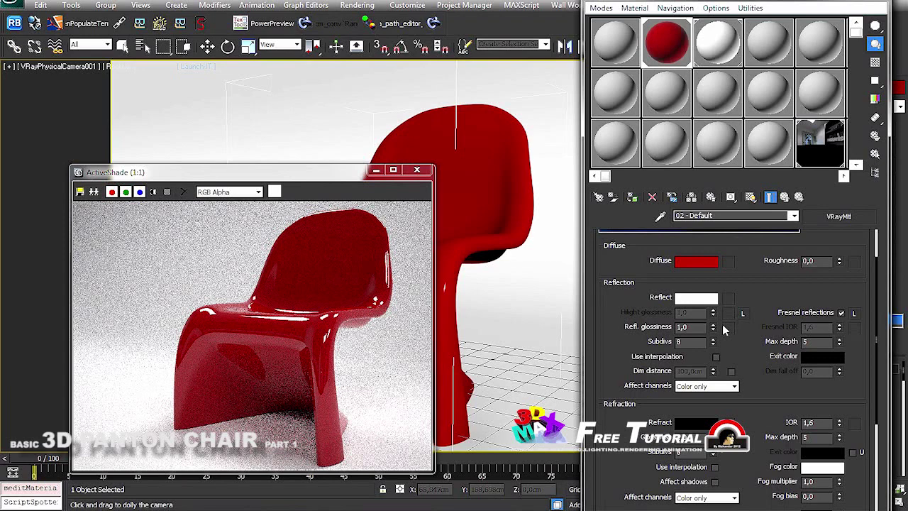
pyautogui.moveTo(712, 314); pyautogui.dragTo(715, 341)
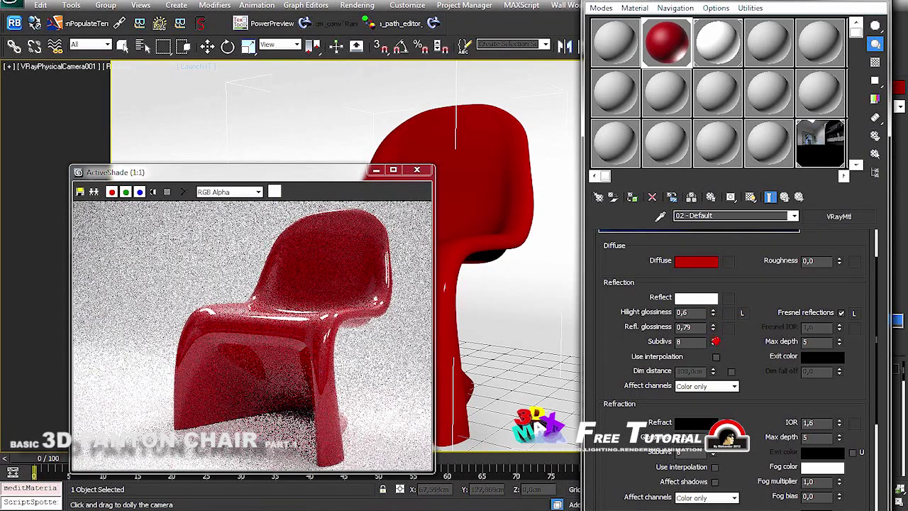
pyautogui.click(874, 8)
# Clone the red chair as an independent Copy
pyautogui.moveTo(284, 171); pyautogui.dragTo(101, 156)
pyautogui.click(40, 5)
pyautogui.click(57, 97)
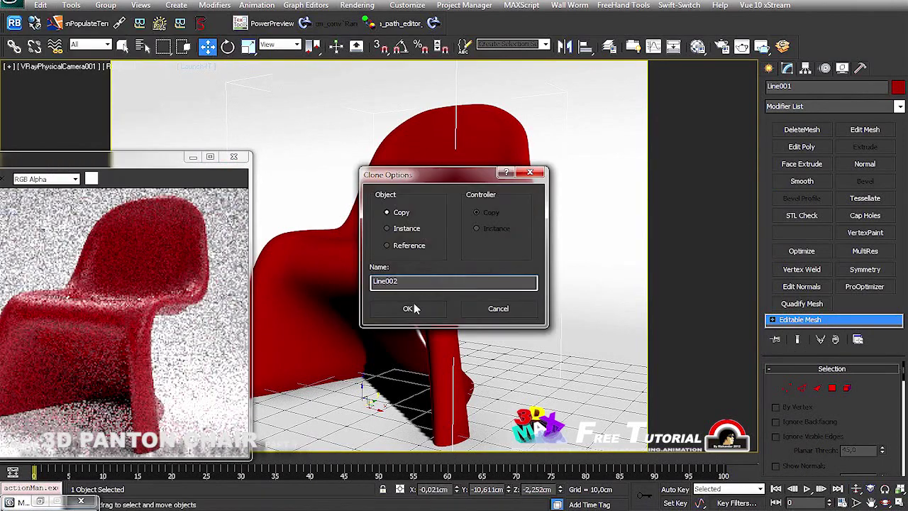
pyautogui.click(408, 308)
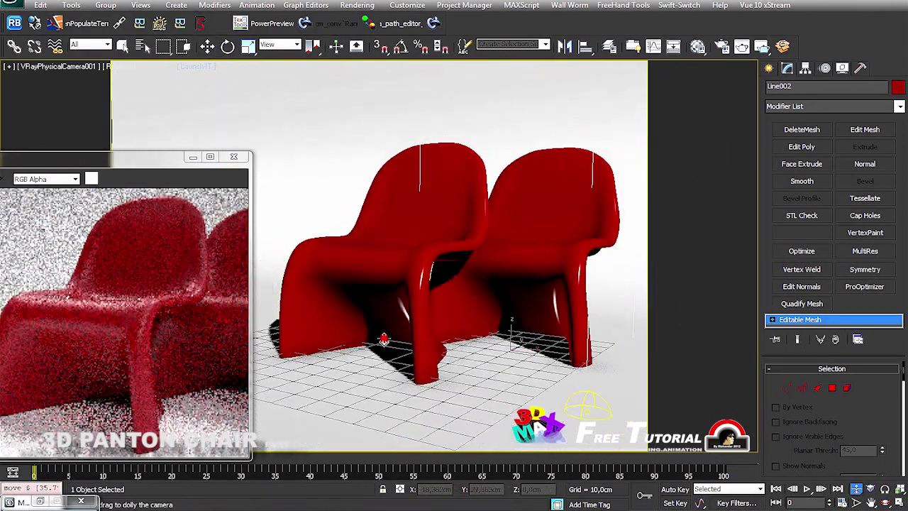
# Move the copied chair, Line002, beside the original, undoing an accidental light selection
pyautogui.moveTo(383, 340); pyautogui.dragTo(877, 502)
pyautogui.press('w')
pyautogui.moveTo(496, 312)
pyautogui.mouseDown()
pyautogui.moveTo(557, 346)
pyautogui.moveTo(461, 206)
pyautogui.mouseUp()
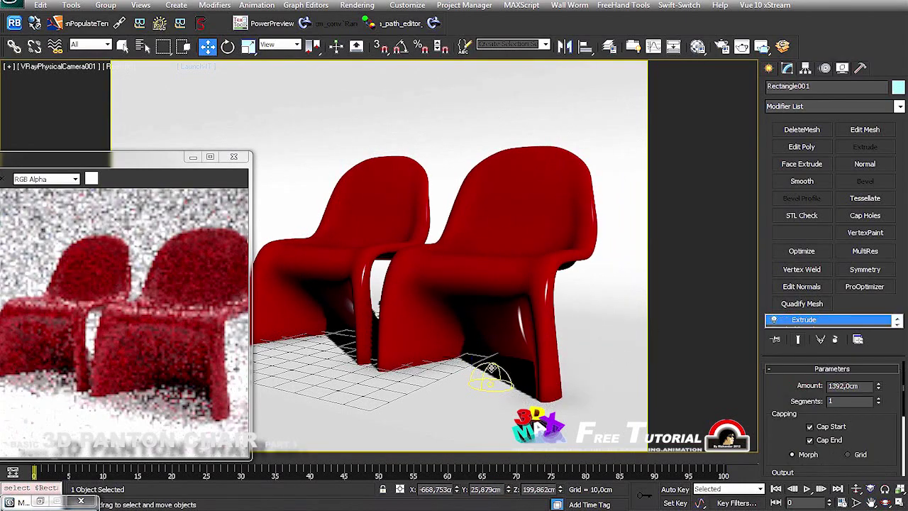
pyautogui.click(500, 380)
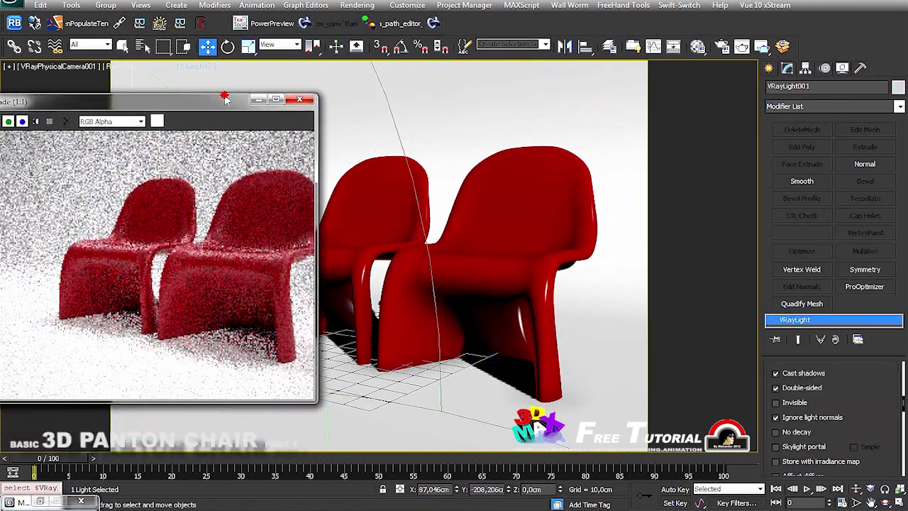
pyautogui.hotkey('ctrl', 'z')
pyautogui.click(357, 5)
pyautogui.click(592, 152)
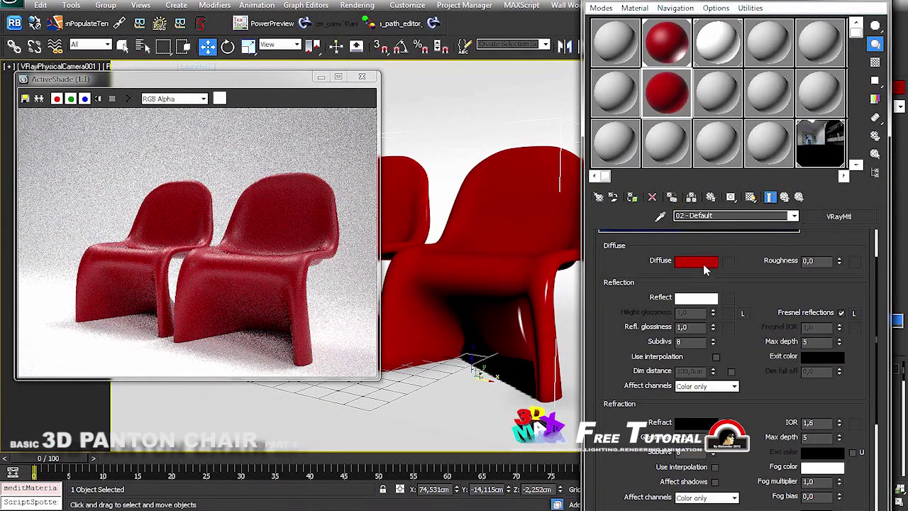
# Set the diffuse to dark navy and assign it to the right chair as '02 - Defaultuytytu'
pyautogui.click(698, 262)
pyautogui.click(628, 305)
pyautogui.moveTo(750, 289); pyautogui.dragTo(742, 287)
pyautogui.click(824, 339)
pyautogui.moveTo(667, 92); pyautogui.dragTo(376, 243)
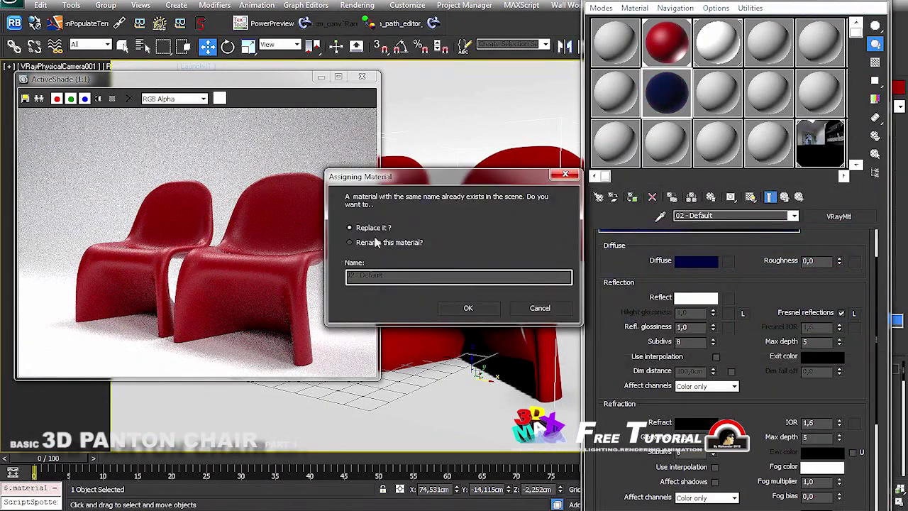
pyautogui.click(467, 309)
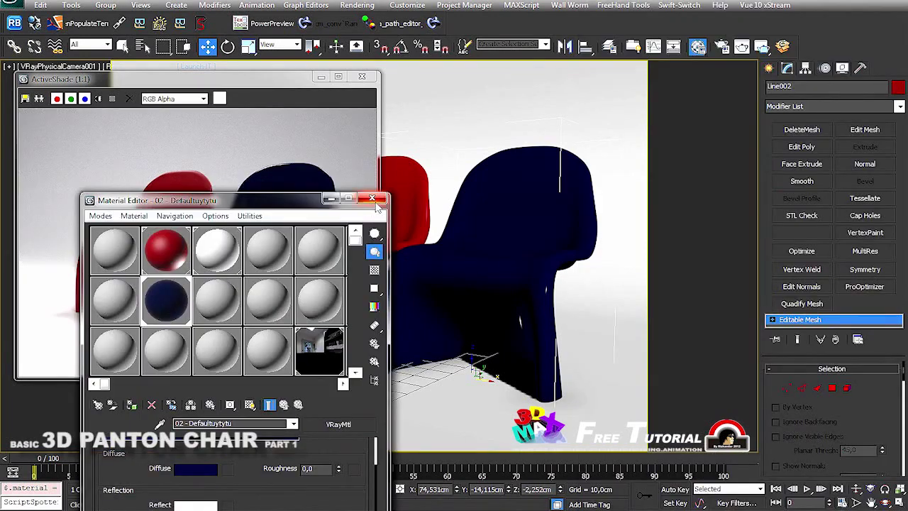
# Close the Material Editor and orbit back to a low front view of the chairs
pyautogui.click(371, 198)
pyautogui.moveTo(294, 83)
pyautogui.mouseDown()
pyautogui.moveTo(280, 344)
pyautogui.moveTo(343, 218)
pyautogui.moveTo(283, 317)
pyautogui.mouseUp()
pyautogui.moveTo(426, 284)
pyautogui.keyDown('alt'); pyautogui.mouseDown(button='middle')
pyautogui.moveTo(477, 293)
pyautogui.moveTo(439, 269)
pyautogui.mouseUp(button='middle'); pyautogui.keyUp('alt')
pyautogui.moveTo(281, 313)
pyautogui.mouseDown()
pyautogui.moveTo(304, 227)
pyautogui.moveTo(162, 281)
pyautogui.mouseUp()
pyautogui.moveTo(319, 270)
pyautogui.keyDown('alt'); pyautogui.mouseDown(button='middle')
pyautogui.moveTo(227, 73)
pyautogui.moveTo(234, 213)
pyautogui.mouseUp(button='middle'); pyautogui.keyUp('alt')
pyautogui.press('w')
pyautogui.moveTo(175, 281)
pyautogui.mouseDown()
pyautogui.moveTo(310, 199)
pyautogui.moveTo(189, 187)
pyautogui.mouseUp()
# Shift-drag the navy chair to its right to create a third chair, Line003
pyautogui.keyDown('shift'); pyautogui.moveTo(502, 291); pyautogui.dragTo(580, 305); pyautogui.keyUp('shift')
pyautogui.click(405, 308)
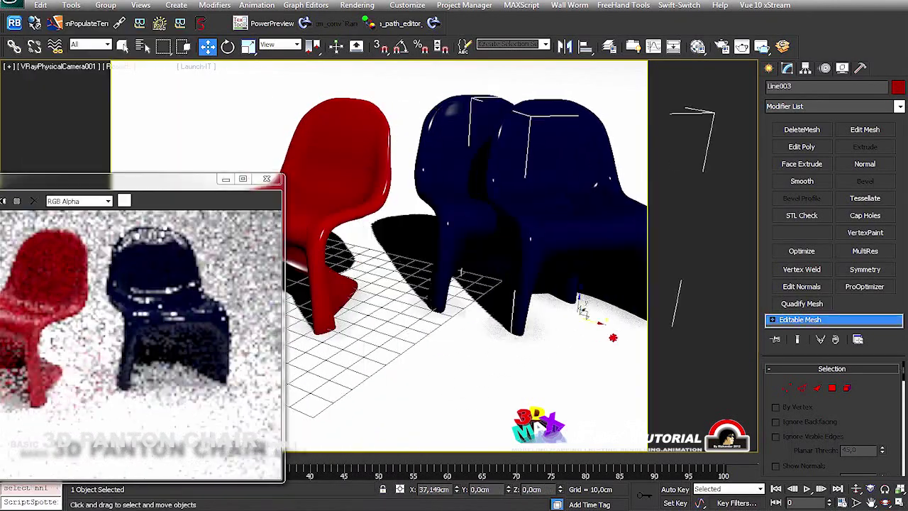
pyautogui.scroll(4, 489, 340)
pyautogui.click(357, 5)
pyautogui.moveTo(521, 160)
pyautogui.click(593, 152)
# Assign a new white-refraction glass VRayMtl, under a new name, to the third chair
pyautogui.click(672, 288)
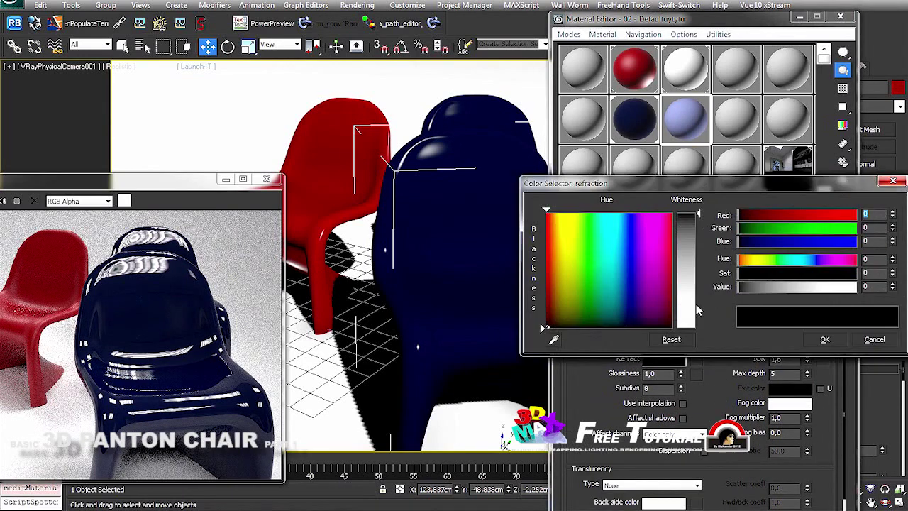
pyautogui.moveTo(635, 117); pyautogui.dragTo(379, 243)
pyautogui.click(466, 306)
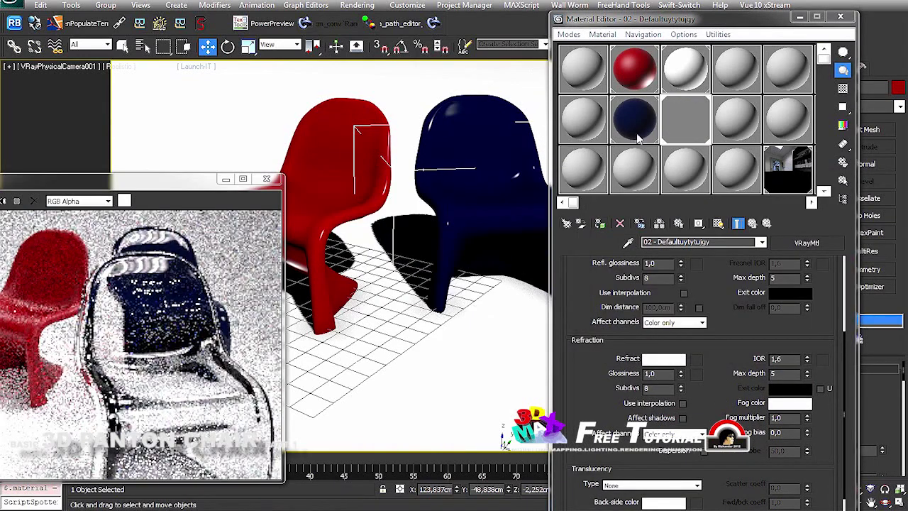
pyautogui.moveTo(706, 18); pyautogui.dragTo(410, 434)
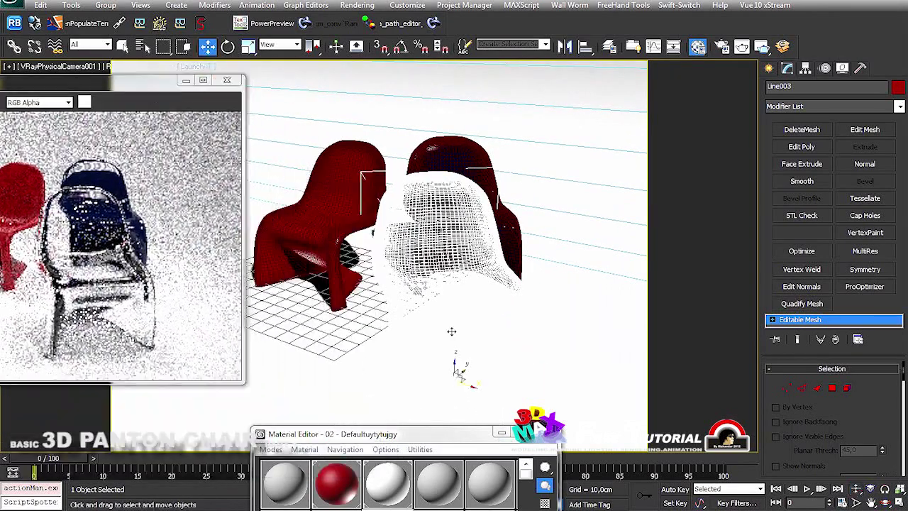
pyautogui.moveTo(583, 334); pyautogui.dragTo(571, 346)
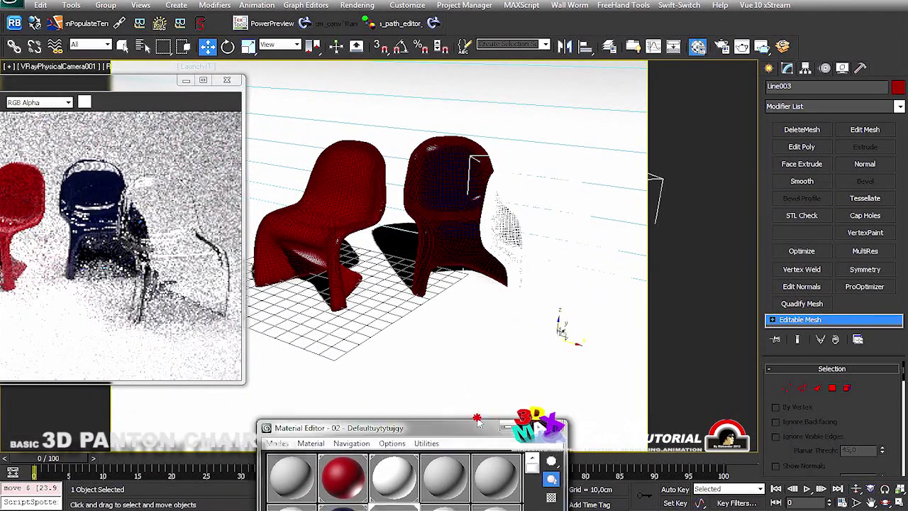
# Set the glass material's diffuse to magenta and copy it into the fog colour
pyautogui.click(501, 432)
pyautogui.moveTo(851, 51)
pyautogui.mouseDown()
pyautogui.moveTo(587, 92)
pyautogui.moveTo(856, 62)
pyautogui.mouseUp()
pyautogui.scroll(3, 839, 412)
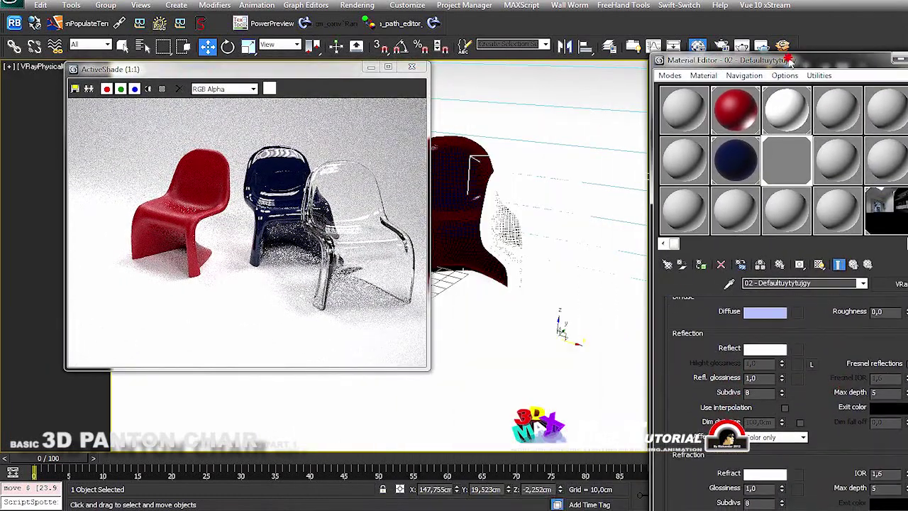
pyautogui.moveTo(789, 62); pyautogui.dragTo(742, 30)
pyautogui.click(717, 284)
pyautogui.moveTo(611, 309); pyautogui.dragTo(664, 213)
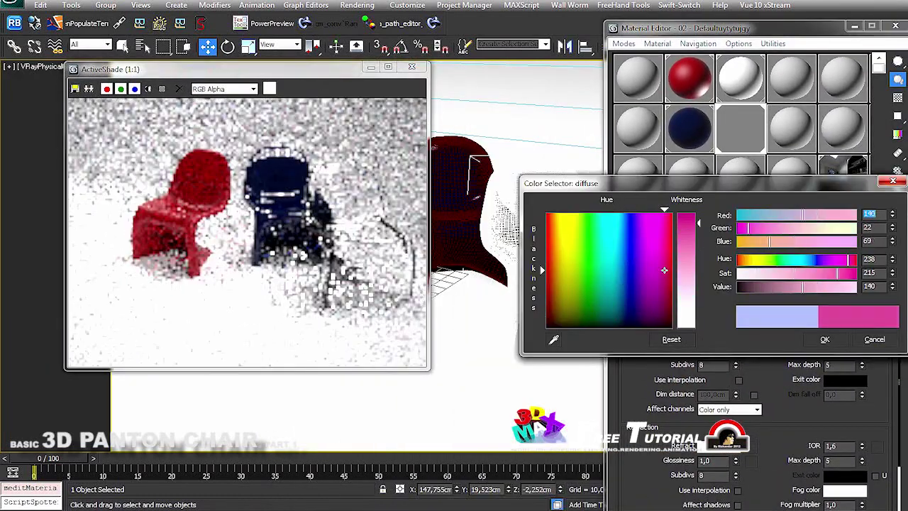
pyautogui.click(825, 339)
pyautogui.moveTo(780, 391); pyautogui.dragTo(780, 307)
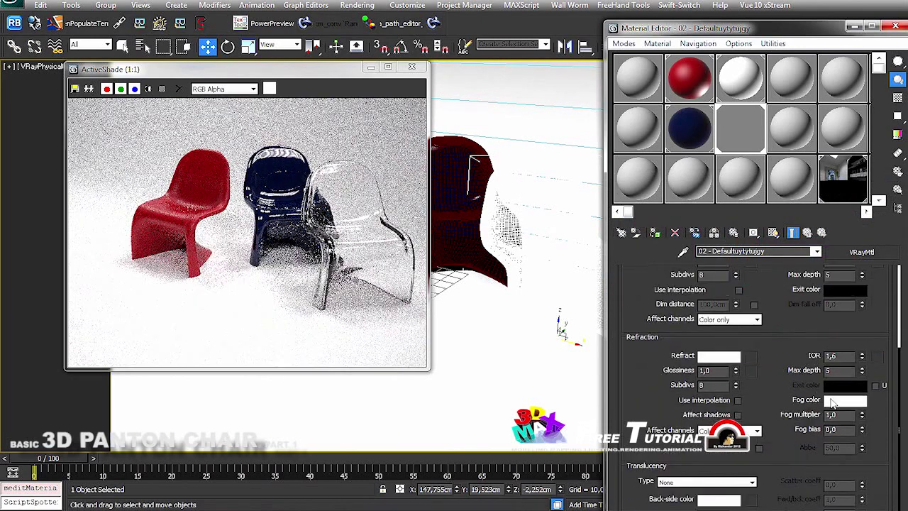
pyautogui.moveTo(348, 73); pyautogui.dragTo(351, 68)
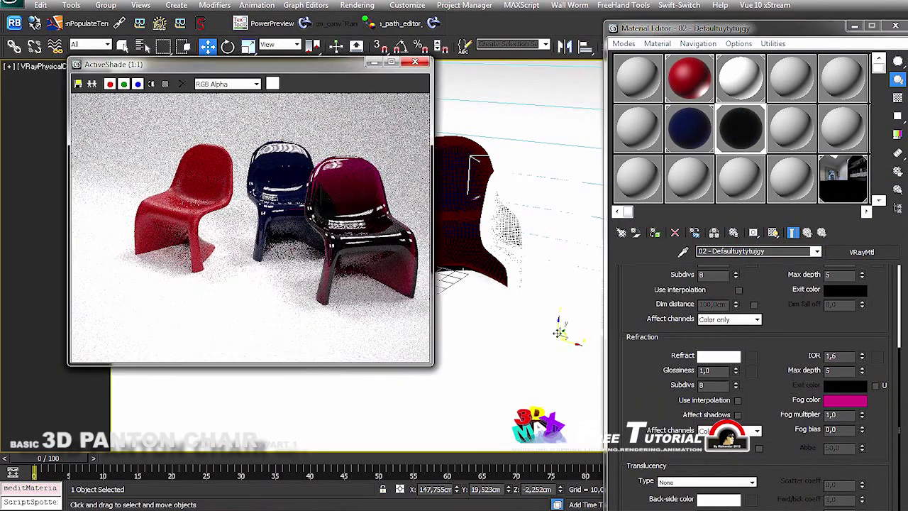
# Lower the glass chair's fog multiplier to 0,14
pyautogui.moveTo(707, 32); pyautogui.dragTo(704, 13)
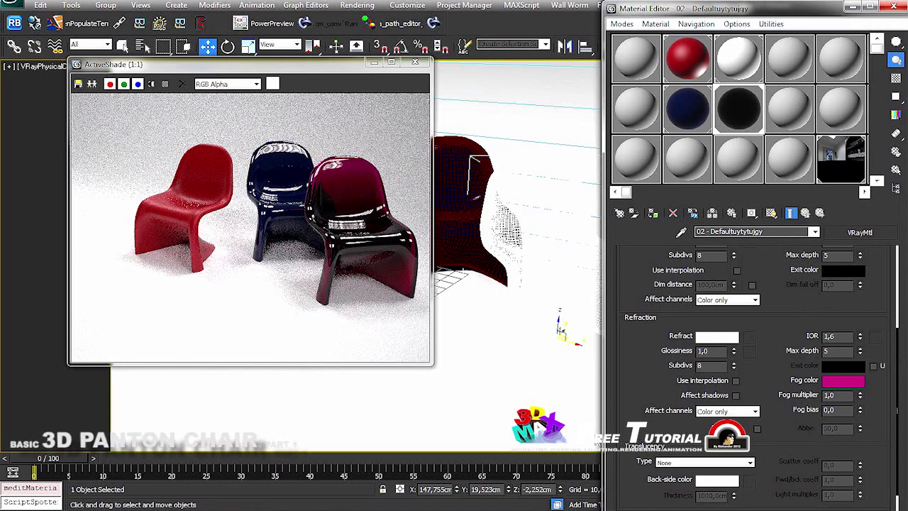
pyautogui.moveTo(859, 395)
pyautogui.mouseDown()
pyautogui.moveTo(860, 422)
pyautogui.moveTo(859, 412)
pyautogui.mouseUp()
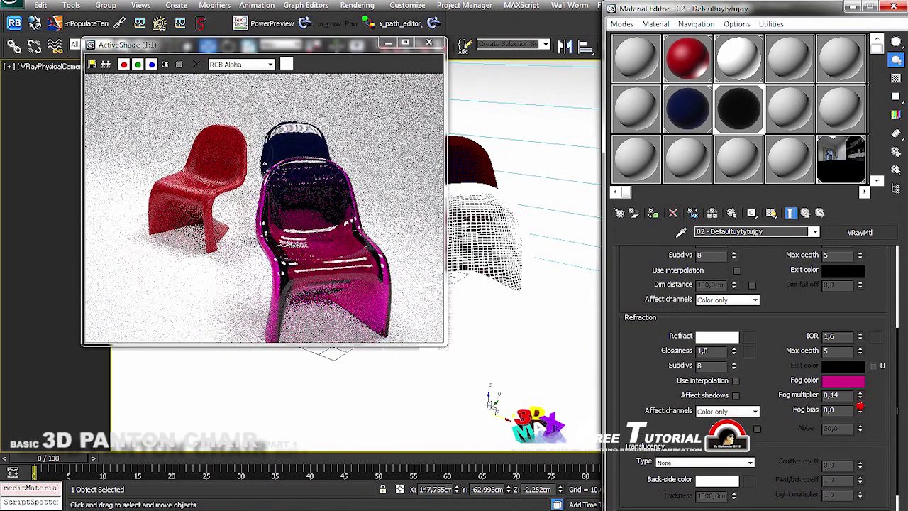
pyautogui.moveTo(338, 44)
pyautogui.mouseDown()
pyautogui.moveTo(218, 41)
pyautogui.moveTo(177, 90)
pyautogui.moveTo(307, 71)
pyautogui.mouseUp()
# Turn the magenta glass chair with the Rotate tool
pyautogui.press('e')
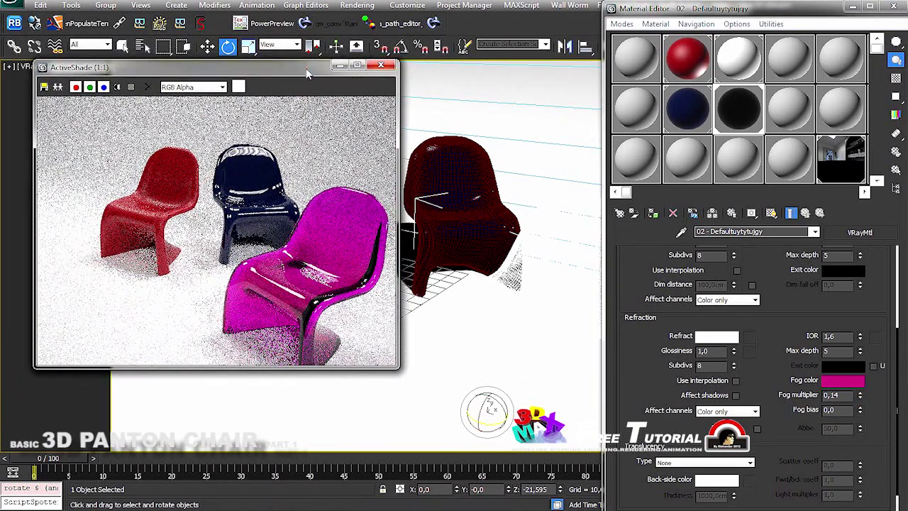
pyautogui.click(874, 7)
pyautogui.scroll(3, 479, 356)
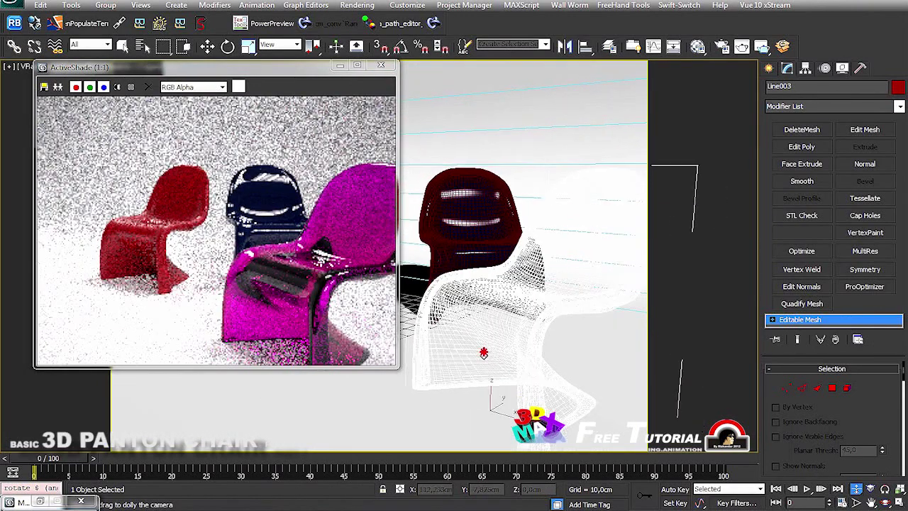
pyautogui.moveTo(310, 67); pyautogui.dragTo(338, 67)
pyautogui.click(356, 5)
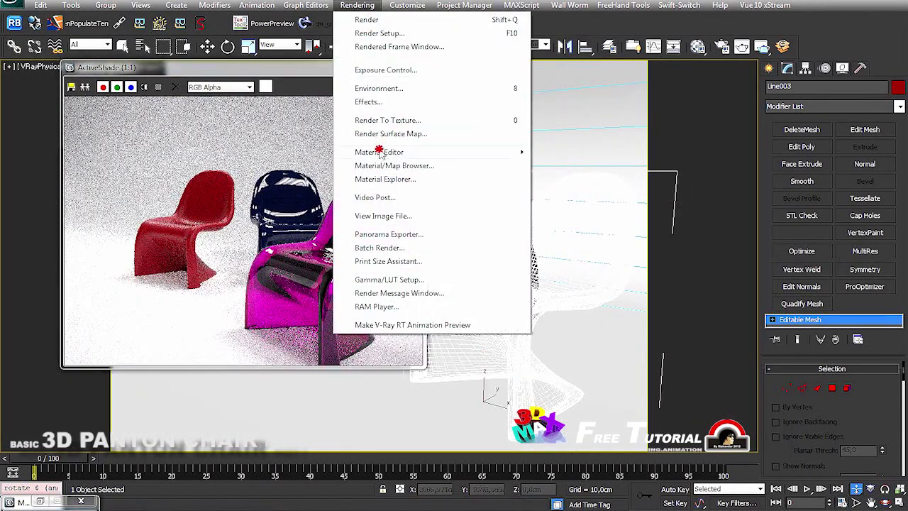
pyautogui.click(380, 152)
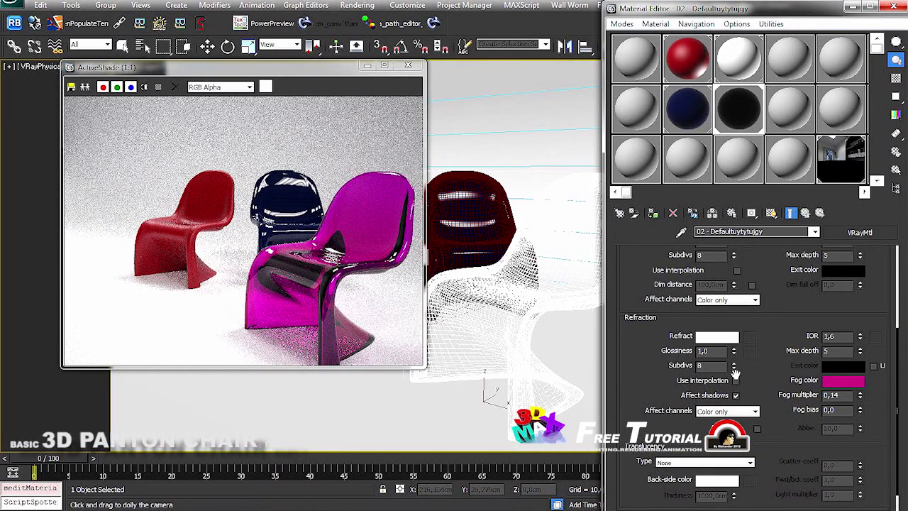
# Lower refraction glossiness, set the refraction colour value to 226, and toggle the exit colour
pyautogui.moveTo(733, 353); pyautogui.dragTo(736, 365)
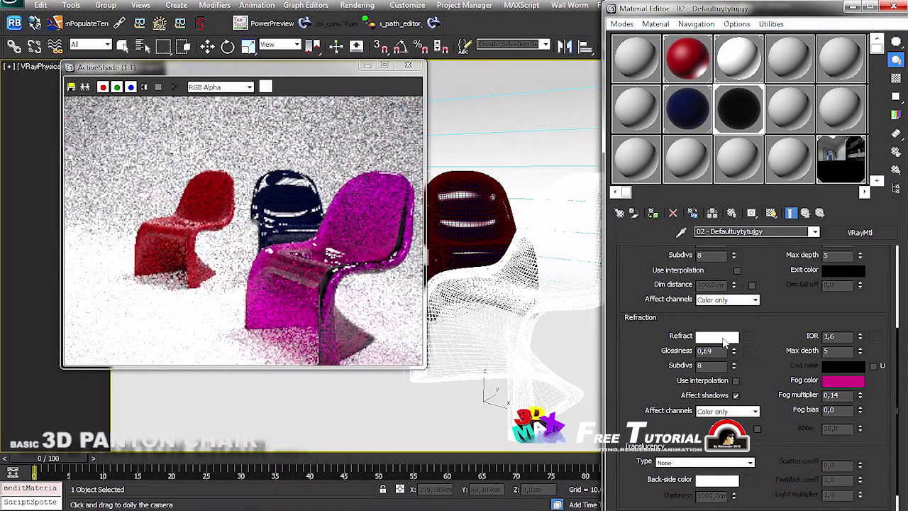
pyautogui.click(716, 336)
pyautogui.moveTo(736, 183)
pyautogui.mouseDown()
pyautogui.moveTo(808, 154)
pyautogui.moveTo(677, 107)
pyautogui.mouseUp()
pyautogui.click(763, 206)
pyautogui.moveTo(762, 206); pyautogui.dragTo(787, 213)
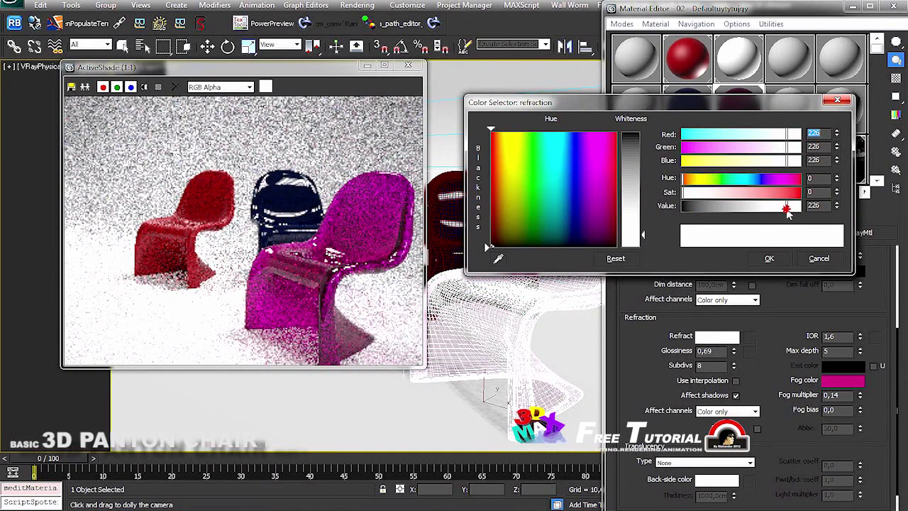
pyautogui.click(768, 259)
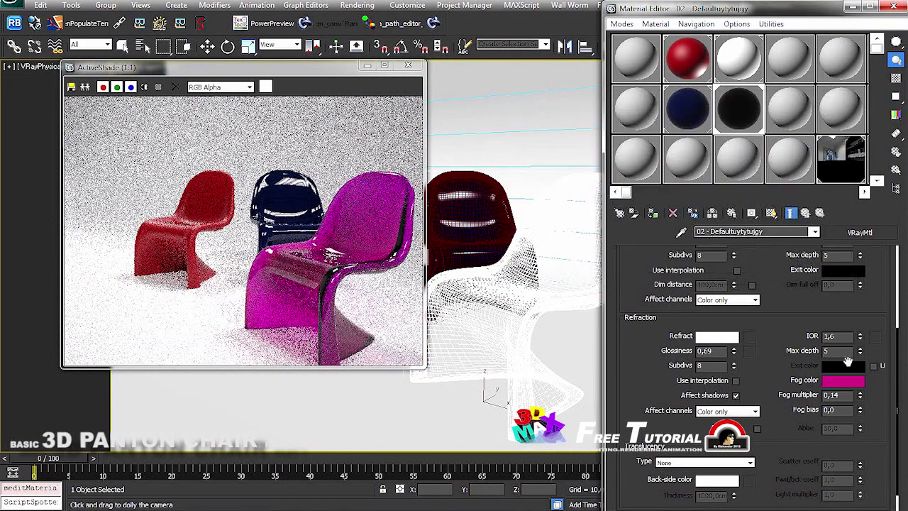
pyautogui.click(873, 365)
pyautogui.click(842, 365)
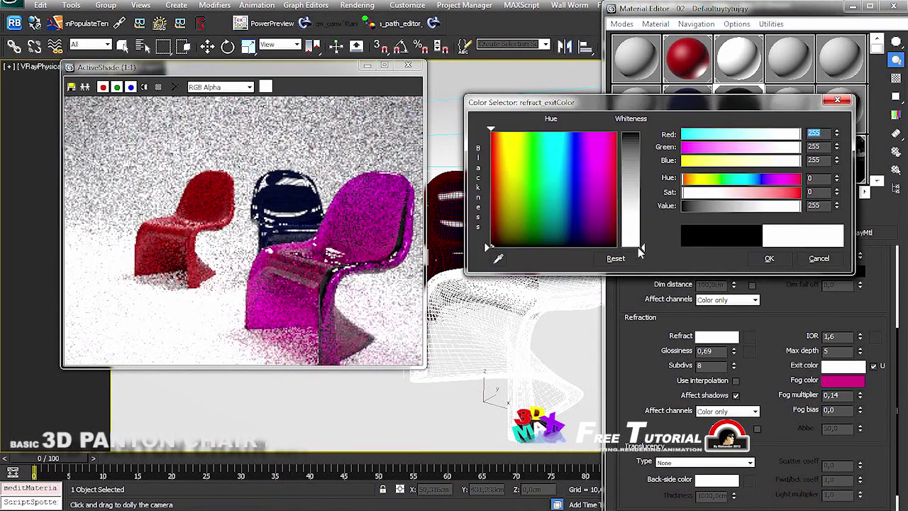
pyautogui.click(768, 258)
pyautogui.click(873, 365)
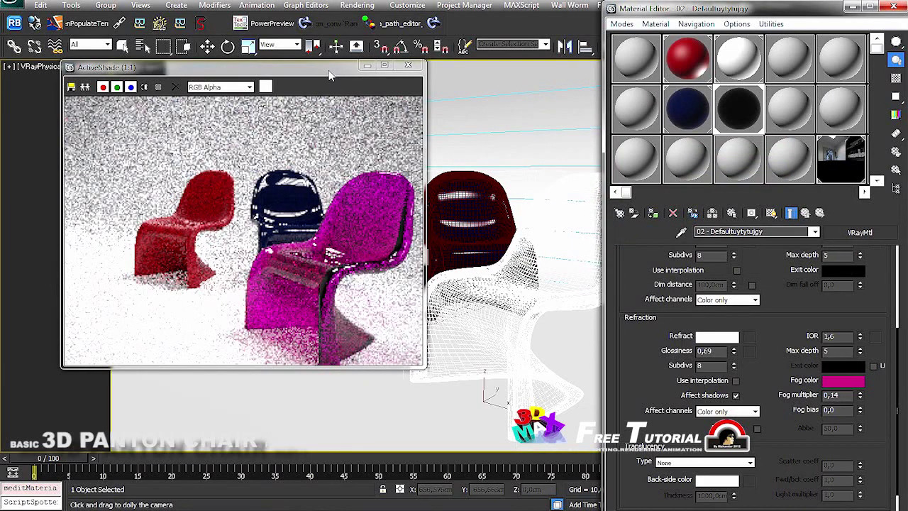
# Make the diffuse cyan with a pale cyan fog colour, and enlarge the ActiveShade preview
pyautogui.scroll(5, 752, 341)
pyautogui.click(716, 279)
pyautogui.click(769, 258)
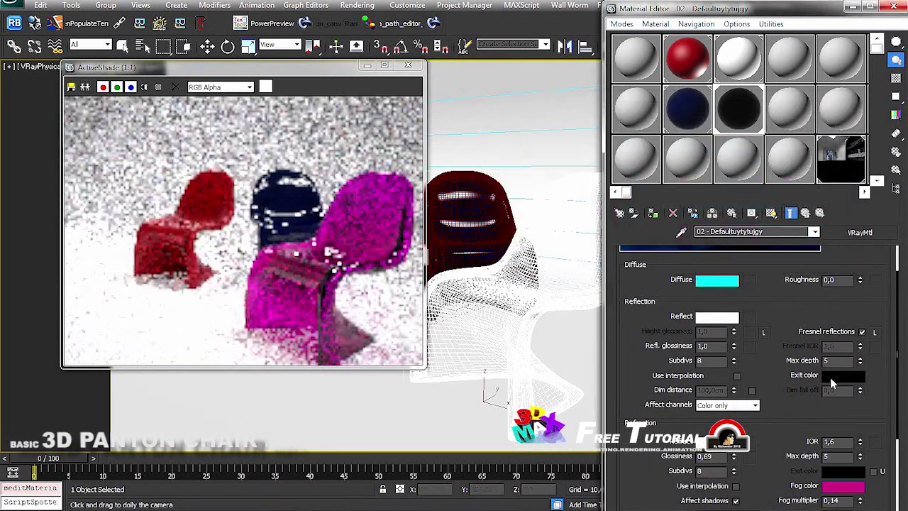
pyautogui.moveTo(717, 279); pyautogui.dragTo(842, 486)
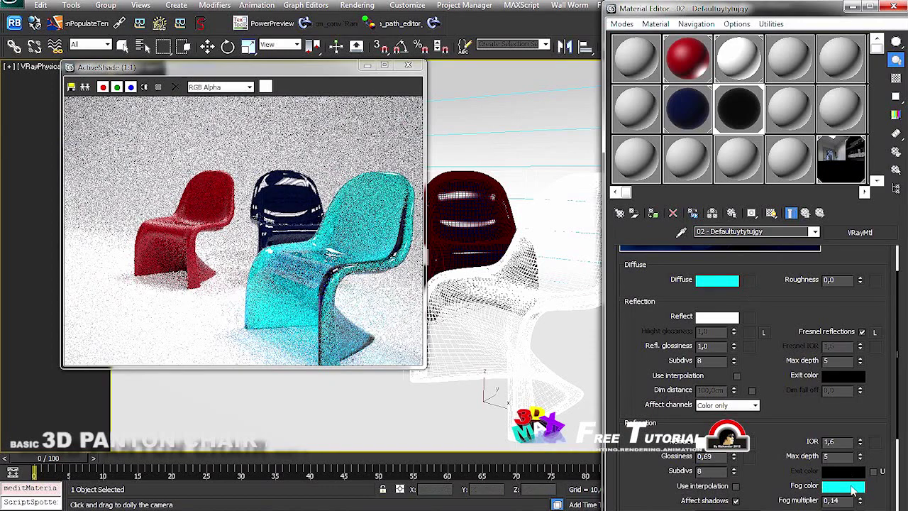
pyautogui.click(842, 486)
pyautogui.click(767, 258)
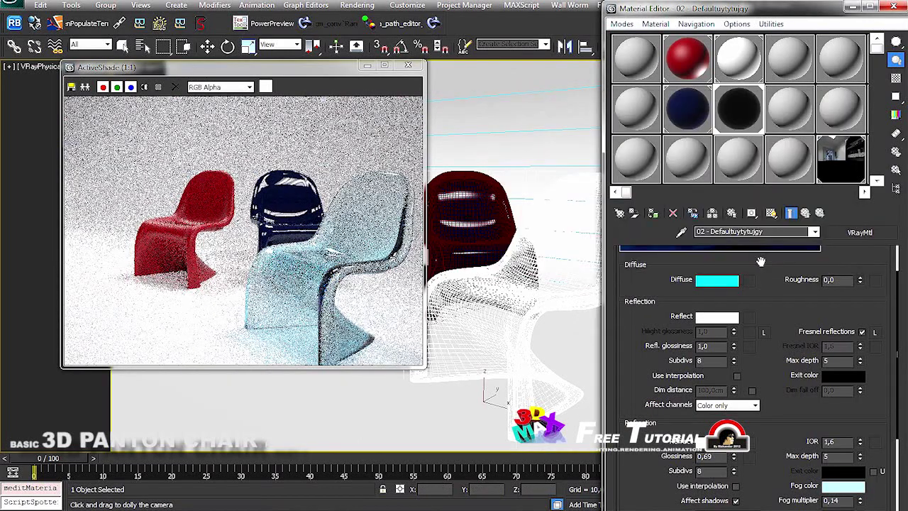
pyautogui.moveTo(425, 368); pyautogui.dragTo(516, 446)
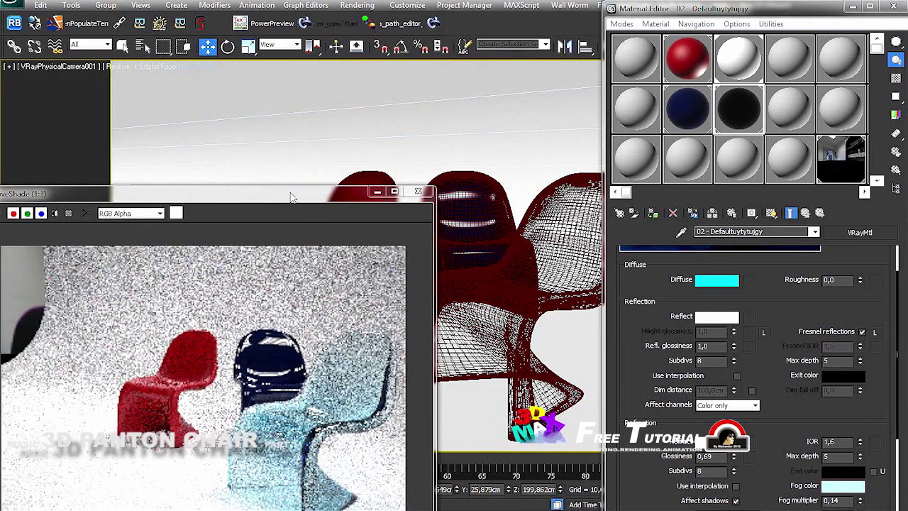
pyautogui.moveTo(373, 75)
pyautogui.mouseDown()
pyautogui.moveTo(444, 98)
pyautogui.moveTo(184, 296)
pyautogui.mouseUp()
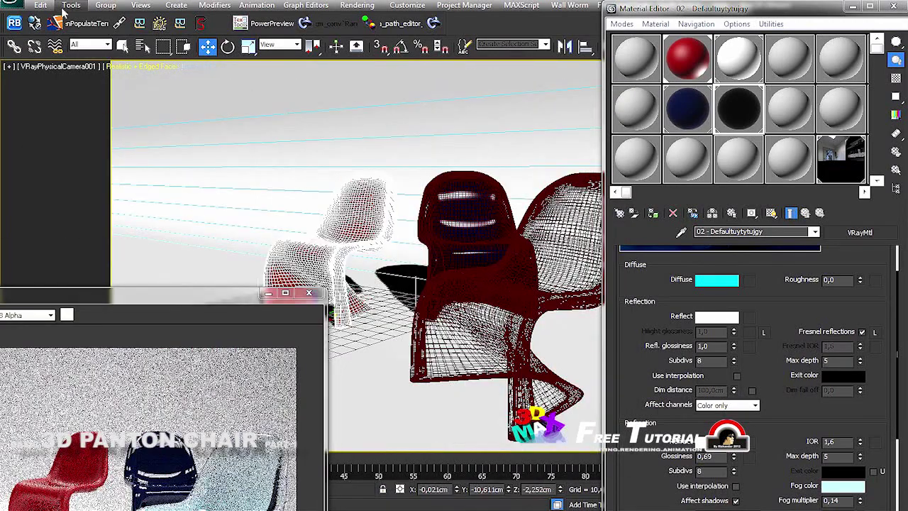
# Clone the red chair and move the copy to the left
pyautogui.click(40, 5)
pyautogui.click(57, 90)
pyautogui.click(405, 307)
pyautogui.press('e')
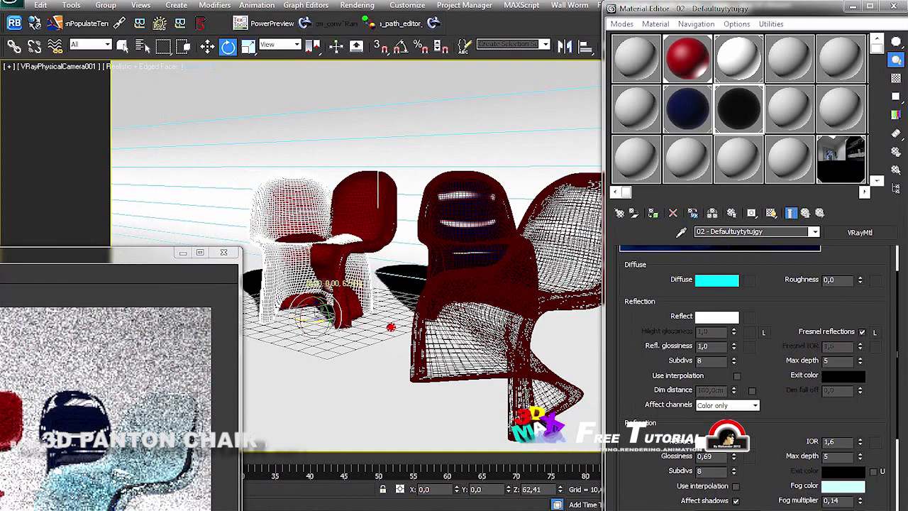
pyautogui.press('w')
pyautogui.moveTo(322, 312); pyautogui.dragTo(273, 332)
# Copy the red material into a free slot, rename it 02, and assign it to the new chair
pyautogui.moveTo(731, 63); pyautogui.dragTo(790, 59)
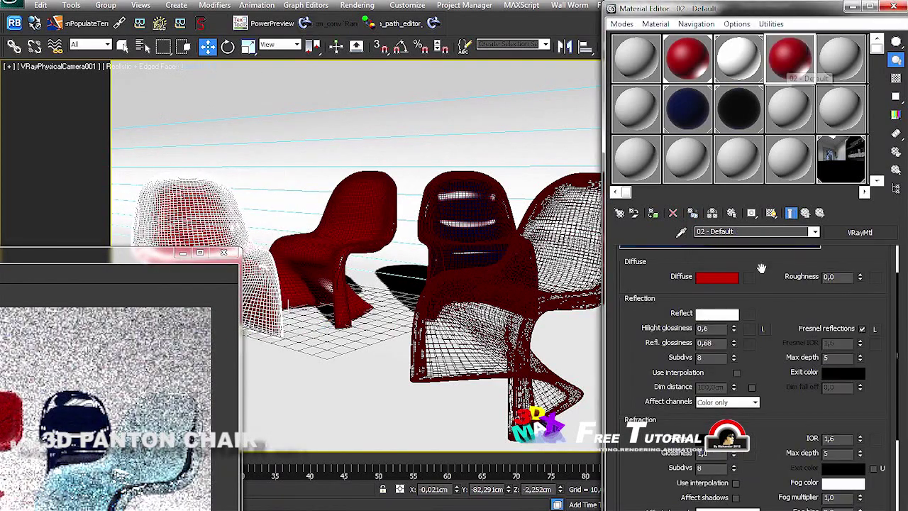
pyautogui.moveTo(132, 253); pyautogui.dragTo(278, 319)
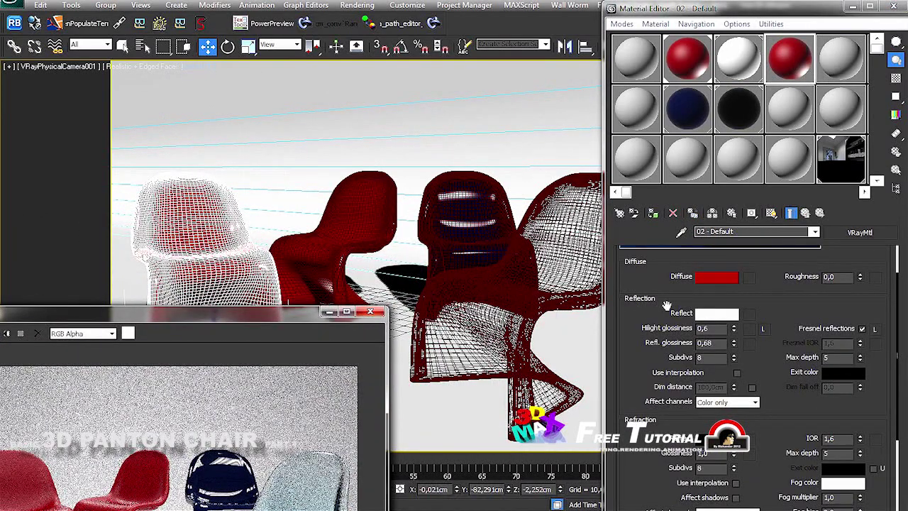
pyautogui.click(717, 276)
pyautogui.click(654, 214)
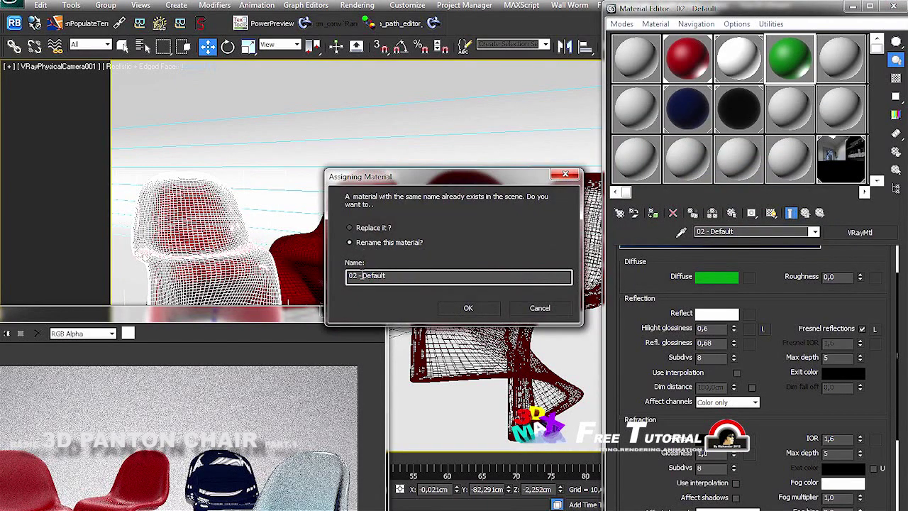
pyautogui.moveTo(369, 277); pyautogui.dragTo(357, 276)
pyautogui.press('BackSpace')
pyautogui.click(468, 307)
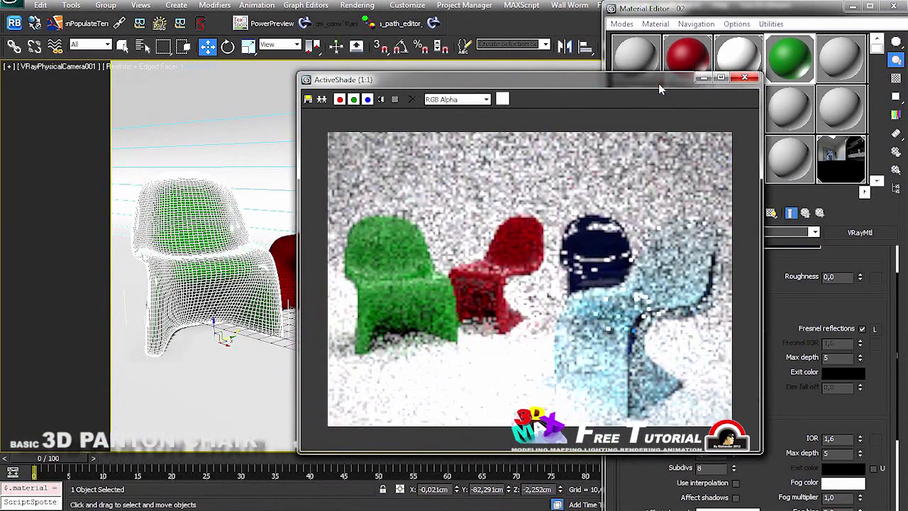
# Lock highlight glossiness, raise reflection glossiness to about 1,0, and set the diffuse to black
pyautogui.moveTo(592, 83); pyautogui.dragTo(482, 52)
pyautogui.click(762, 327)
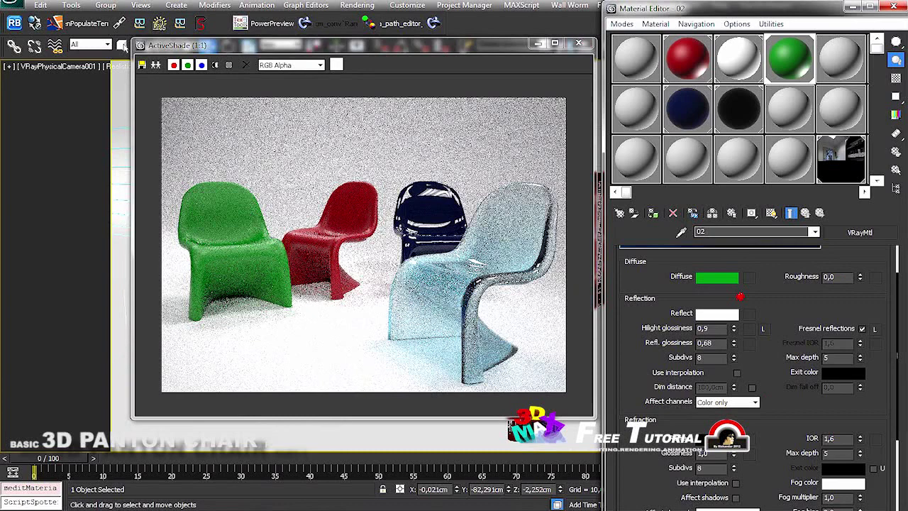
pyautogui.moveTo(733, 343); pyautogui.dragTo(734, 326)
pyautogui.click(716, 276)
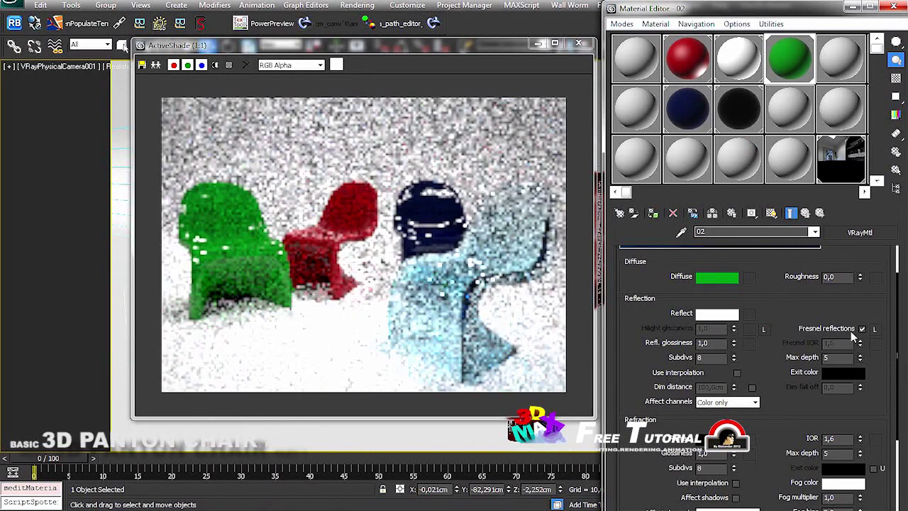
pyautogui.click(766, 257)
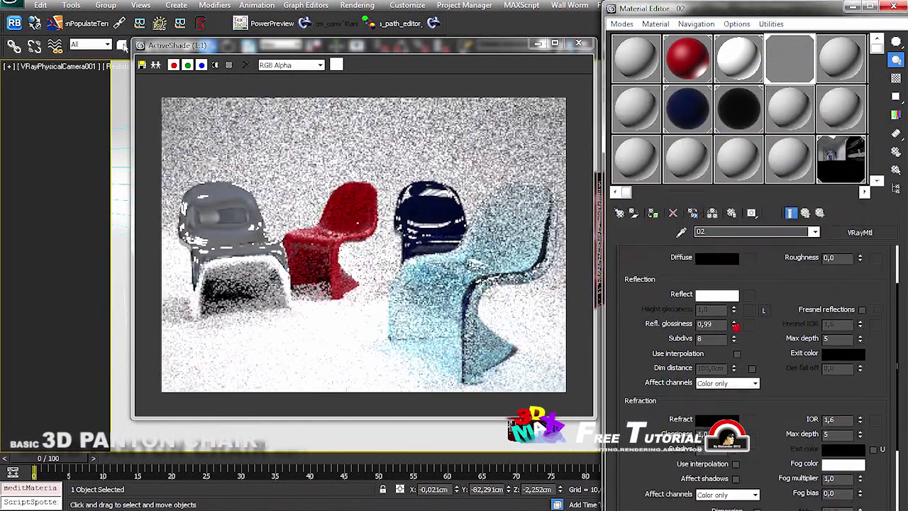
# Raise reflection subdivisions from 8 to 20 and reflection glossiness to 0,9
pyautogui.moveTo(734, 342); pyautogui.dragTo(734, 325)
pyautogui.moveTo(764, 351)
pyautogui.mouseDown()
pyautogui.moveTo(764, 264)
pyautogui.moveTo(775, 383)
pyautogui.mouseUp()
pyautogui.scroll(-2, 764, 264)
pyautogui.click(702, 461)
pyautogui.click(681, 482)
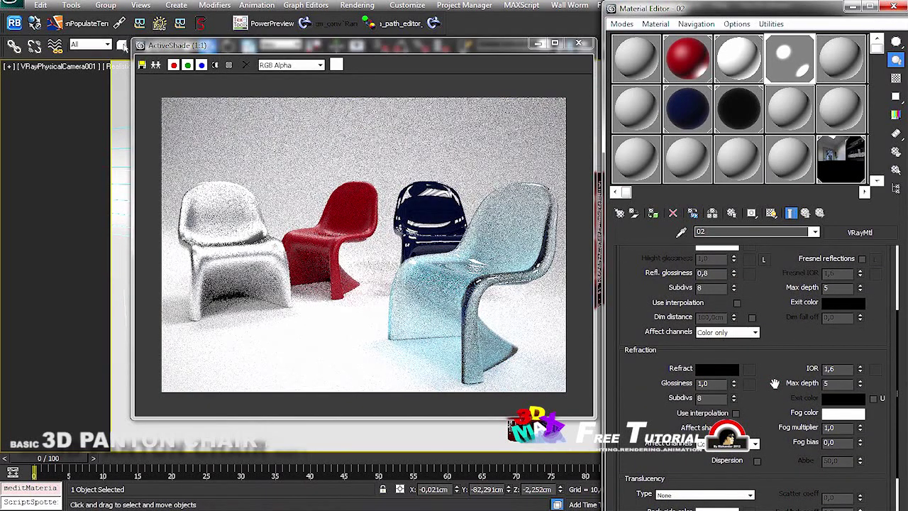
pyautogui.scroll(3, 775, 383)
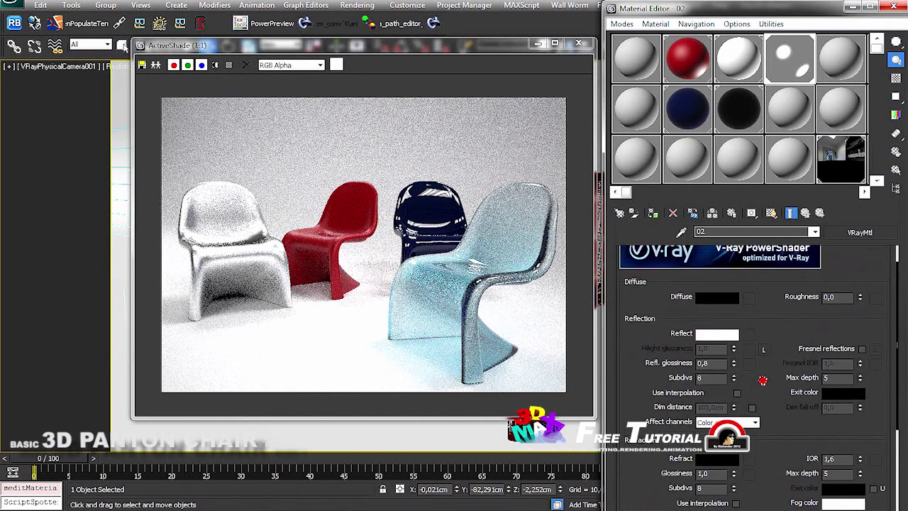
pyautogui.moveTo(733, 373); pyautogui.dragTo(733, 365)
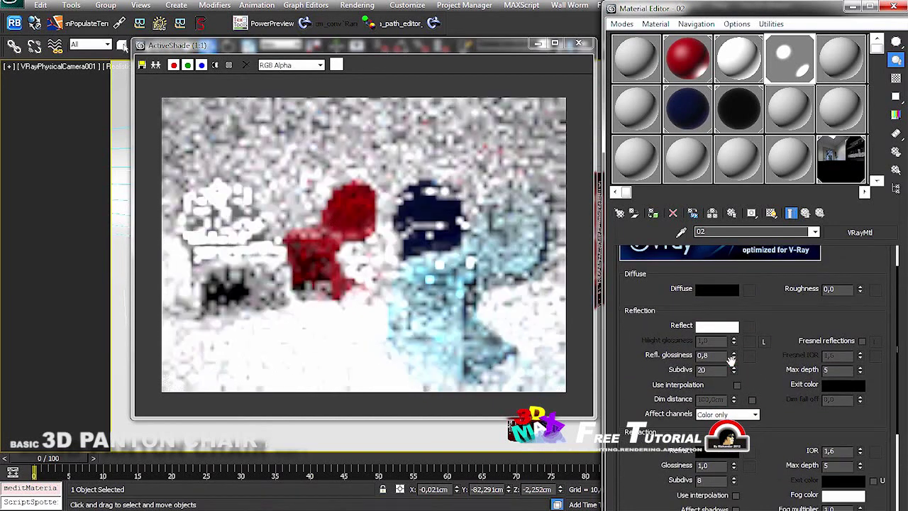
pyautogui.scroll(1, 731, 362)
pyautogui.scroll(1, 167, 234)
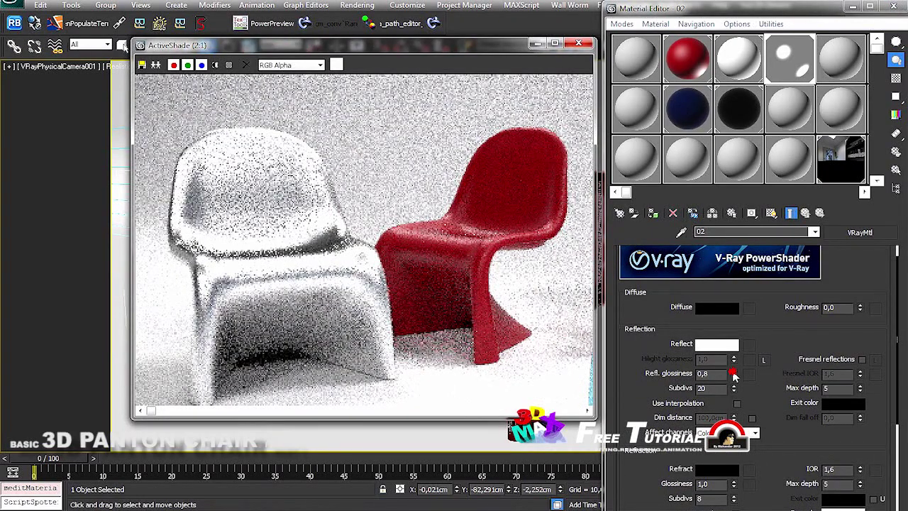
pyautogui.moveTo(734, 376)
pyautogui.mouseDown()
pyautogui.moveTo(729, 363)
pyautogui.moveTo(737, 386)
pyautogui.moveTo(725, 375)
pyautogui.mouseUp()
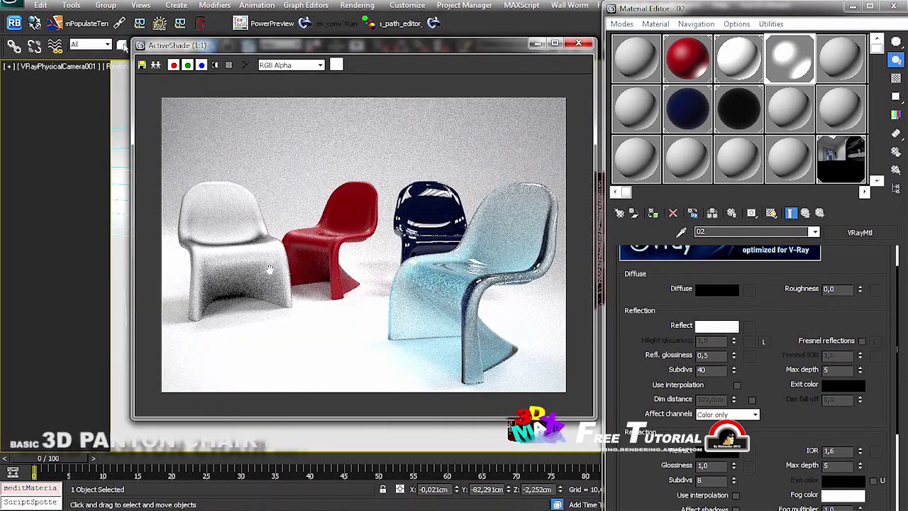
# Unlock highlight glossiness; settle on 1,0 reflection, about 0,8 highlight glossiness, and 32 subdivisions
pyautogui.moveTo(734, 354); pyautogui.dragTo(727, 332)
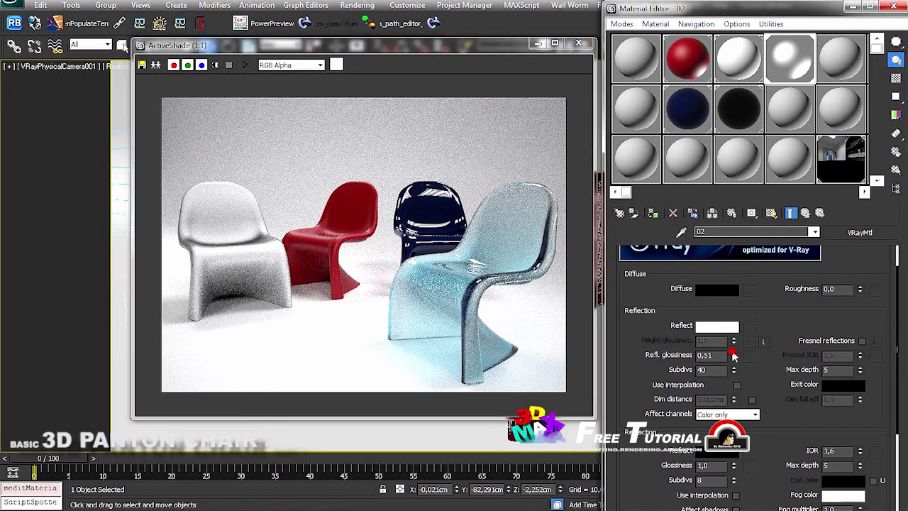
pyautogui.click(763, 341)
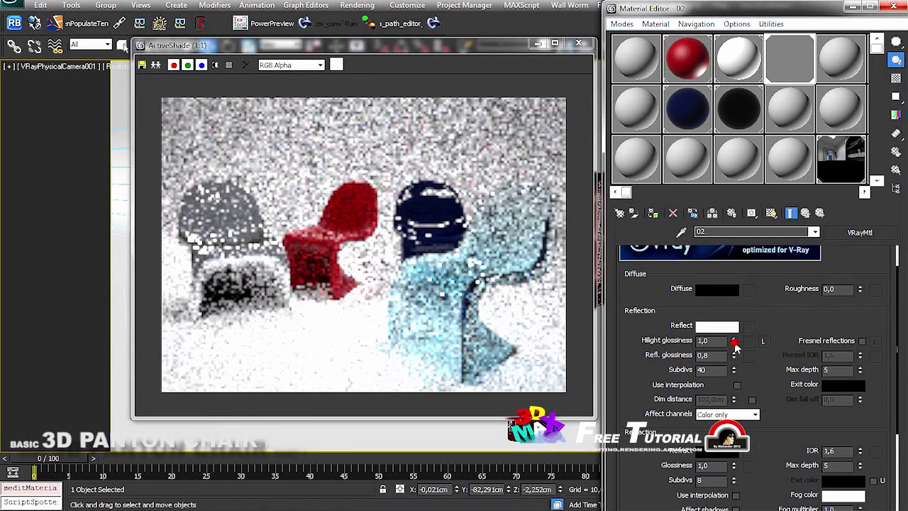
pyautogui.moveTo(742, 363); pyautogui.dragTo(735, 346)
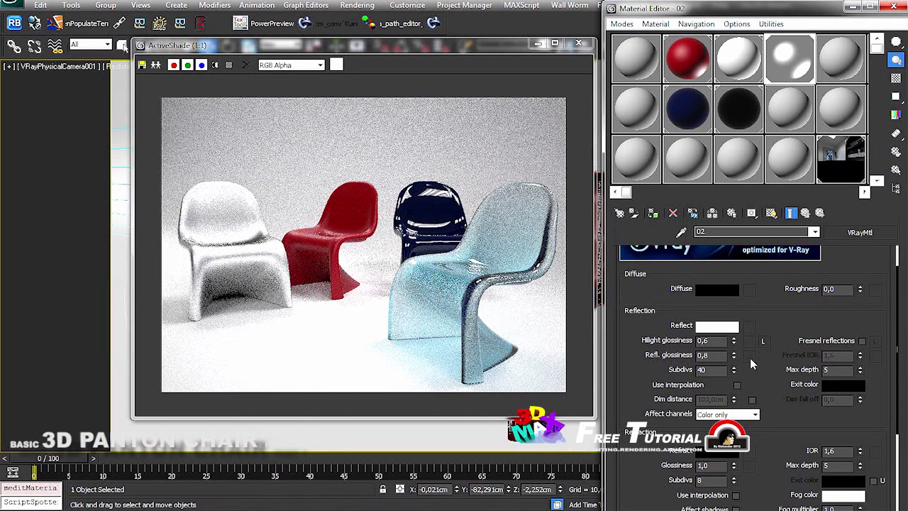
pyautogui.moveTo(733, 354); pyautogui.dragTo(733, 346)
pyautogui.moveTo(734, 340)
pyautogui.mouseDown()
pyautogui.moveTo(725, 320)
pyautogui.moveTo(734, 327)
pyautogui.mouseUp()
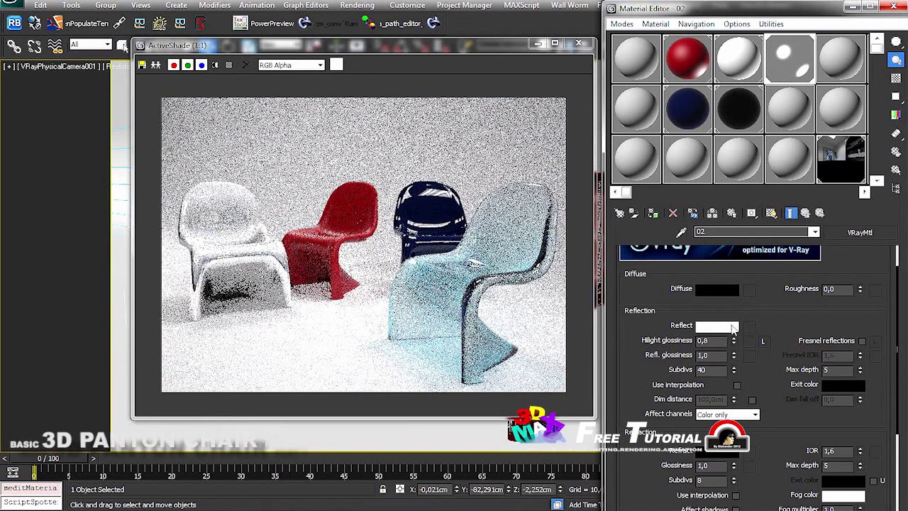
pyautogui.moveTo(733, 370)
pyautogui.mouseDown()
pyautogui.moveTo(735, 377)
pyautogui.moveTo(761, 180)
pyautogui.mouseUp()
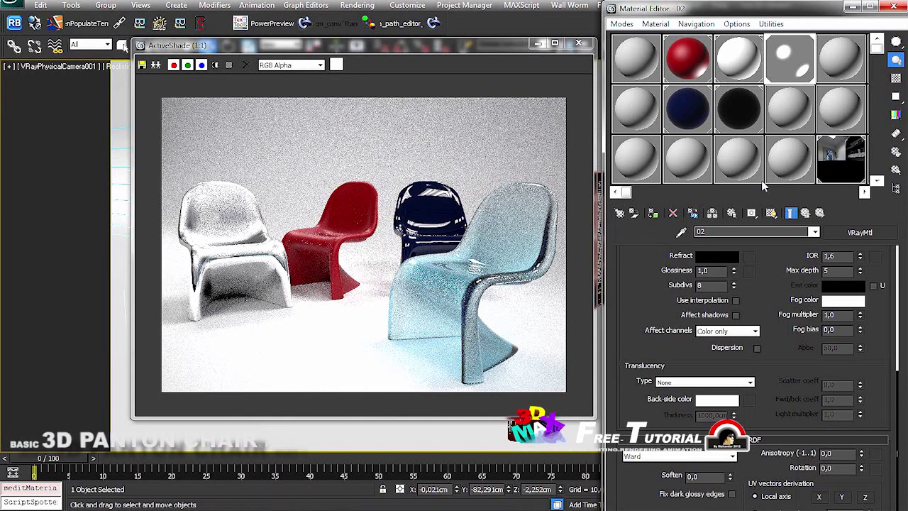
# On the red chair material, set reflection glossiness to 1.0 and enable Fresnel with a lower IOR
pyautogui.click(692, 70)
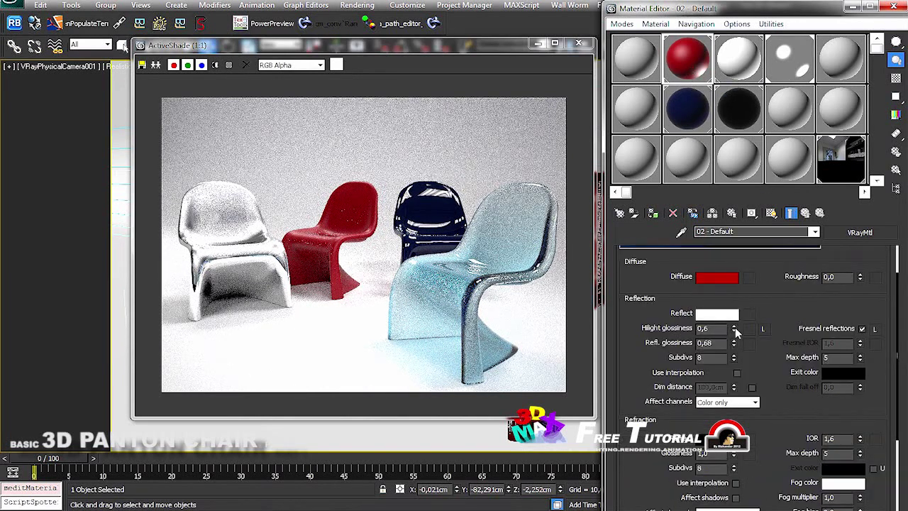
pyautogui.moveTo(733, 342); pyautogui.dragTo(733, 312)
pyautogui.click(763, 328)
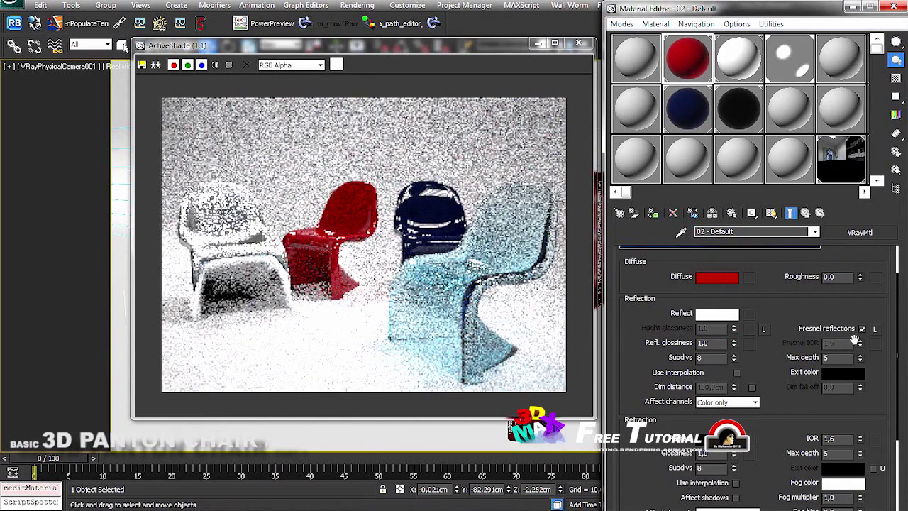
pyautogui.click(874, 328)
pyautogui.moveTo(859, 343); pyautogui.dragTo(857, 356)
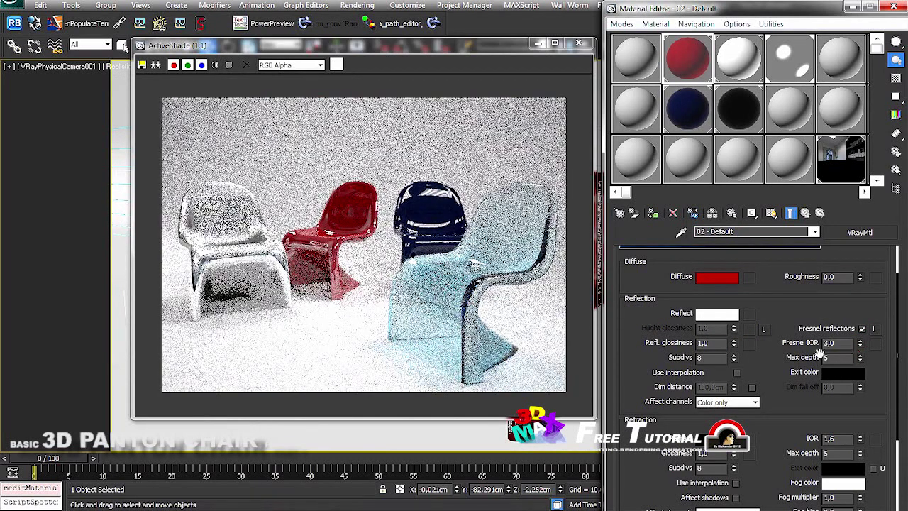
pyautogui.moveTo(779, 377); pyautogui.dragTo(779, 349)
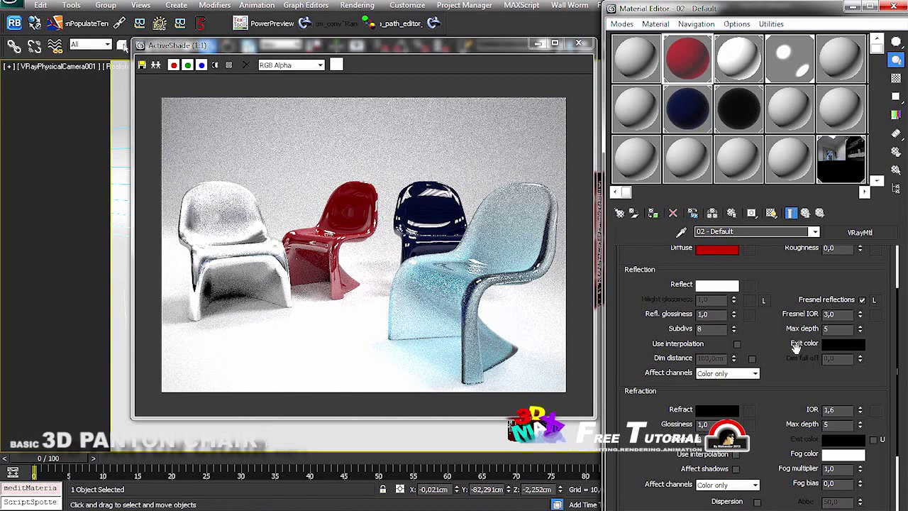
# Make the red material fully refractive: white Refract, red fog colour, thinner fog, red exit colour
pyautogui.moveTo(724, 255); pyautogui.dragTo(860, 490)
pyautogui.click(745, 288)
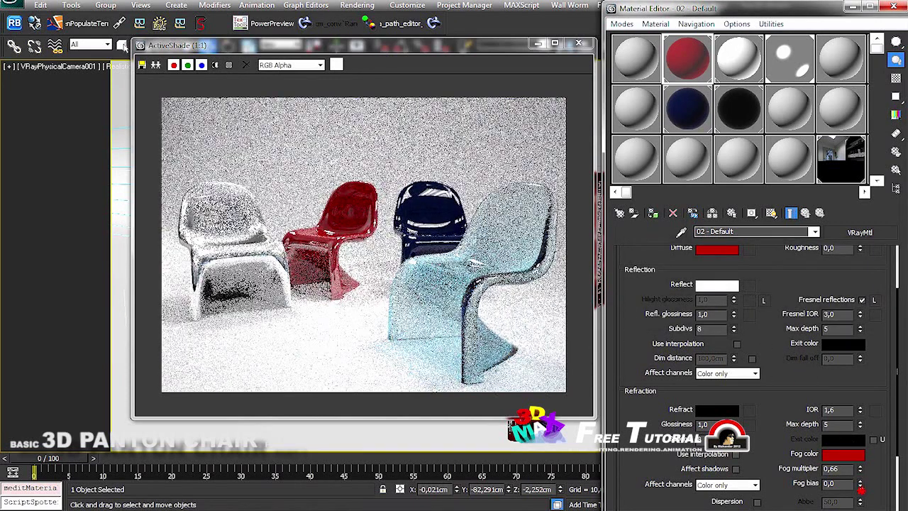
pyautogui.click(716, 409)
pyautogui.click(759, 260)
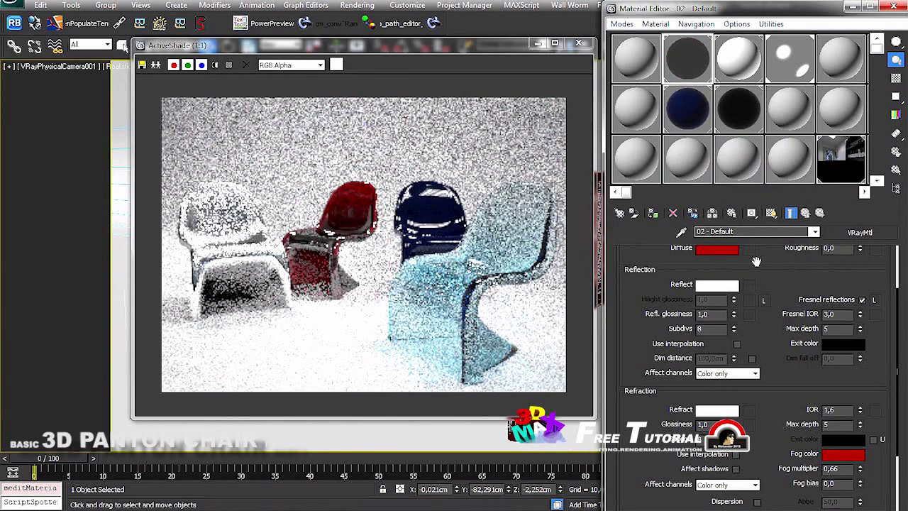
pyautogui.moveTo(859, 469); pyautogui.dragTo(860, 480)
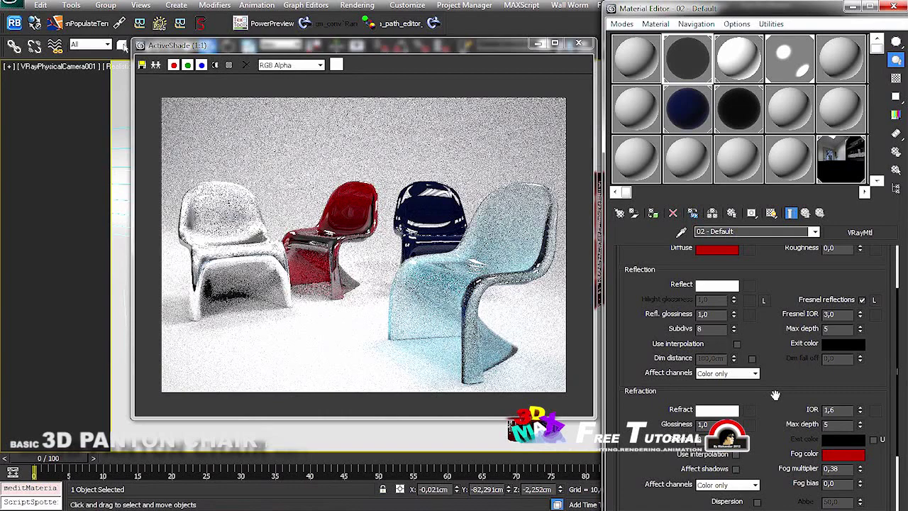
pyautogui.moveTo(785, 344); pyautogui.dragTo(785, 394)
pyautogui.moveTo(716, 297); pyautogui.dragTo(842, 394)
pyautogui.click(747, 288)
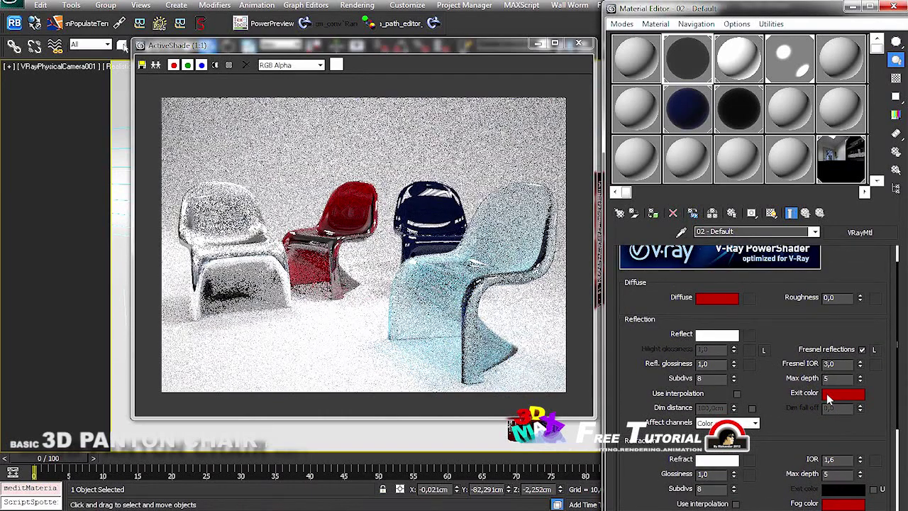
pyautogui.moveTo(828, 399)
pyautogui.mouseDown()
pyautogui.moveTo(800, 316)
pyautogui.moveTo(810, 438)
pyautogui.mouseUp()
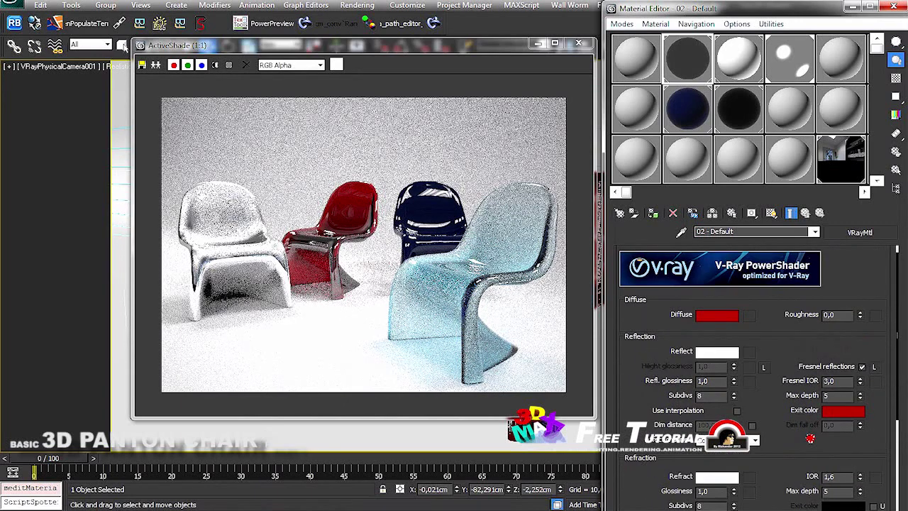
# Change the diffuse colour to magenta and copy it onto the fog colour
pyautogui.click(717, 314)
pyautogui.click(586, 128)
pyautogui.click(742, 253)
pyautogui.scroll(-2, 833, 348)
pyautogui.moveTo(833, 347); pyautogui.dragTo(842, 454)
pyautogui.click(660, 286)
pyautogui.scroll(-1, 785, 416)
pyautogui.scroll(2, 786, 415)
# Set the exit colour back to black, then start changing a colour in the white chair's material
pyautogui.click(844, 372)
pyautogui.moveTo(798, 210); pyautogui.dragTo(684, 211)
pyautogui.click(768, 258)
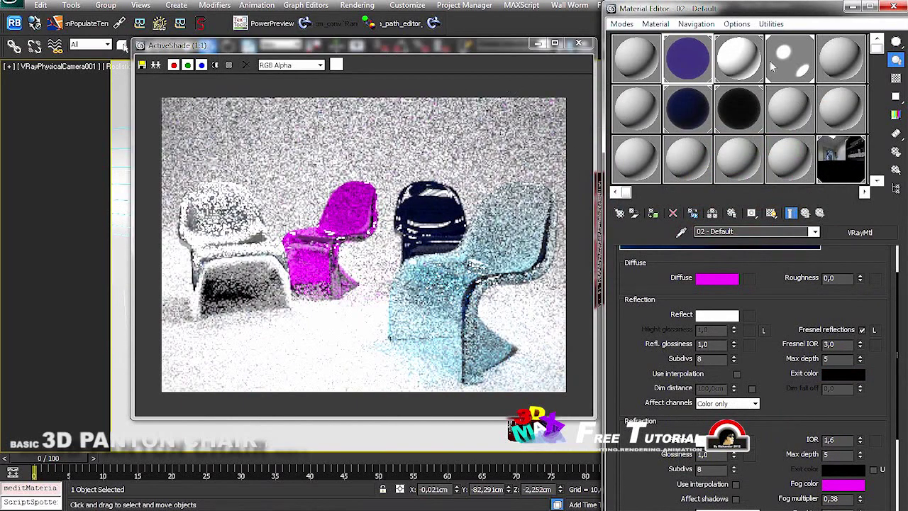
pyautogui.click(770, 60)
pyautogui.click(727, 353)
# Confirm the white diffuse on material 02 and raise reflection subdivisions from 20 to 31
pyautogui.click(766, 258)
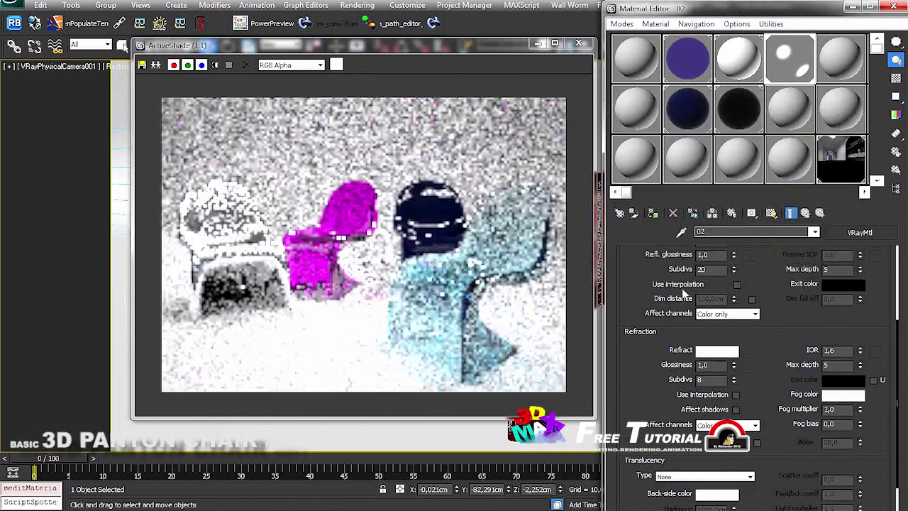
pyautogui.scroll(3, 685, 293)
pyautogui.scroll(1, 733, 373)
pyautogui.moveTo(734, 380)
pyautogui.mouseDown()
pyautogui.moveTo(740, 375)
pyautogui.moveTo(740, 386)
pyautogui.moveTo(771, 319)
pyautogui.mouseUp()
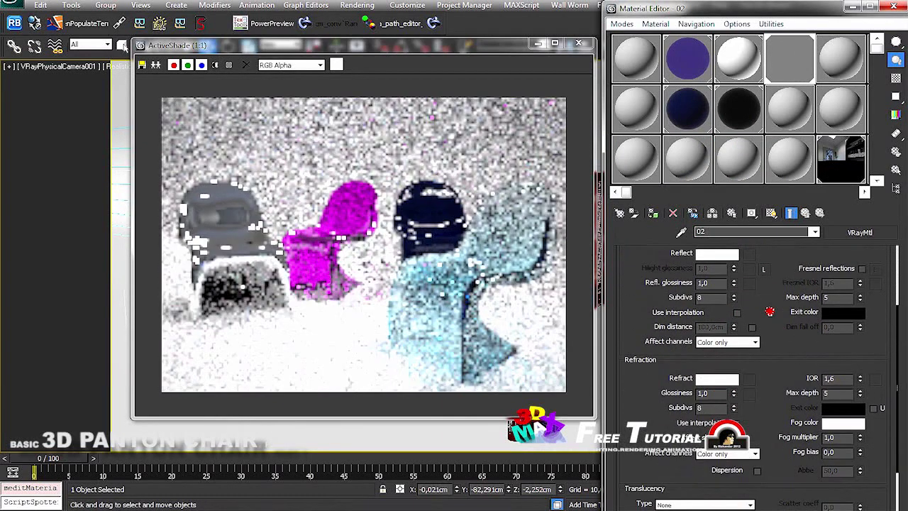
# Move the ActiveShade preview window down to uncover the scene viewport
pyautogui.scroll(-5, 771, 319)
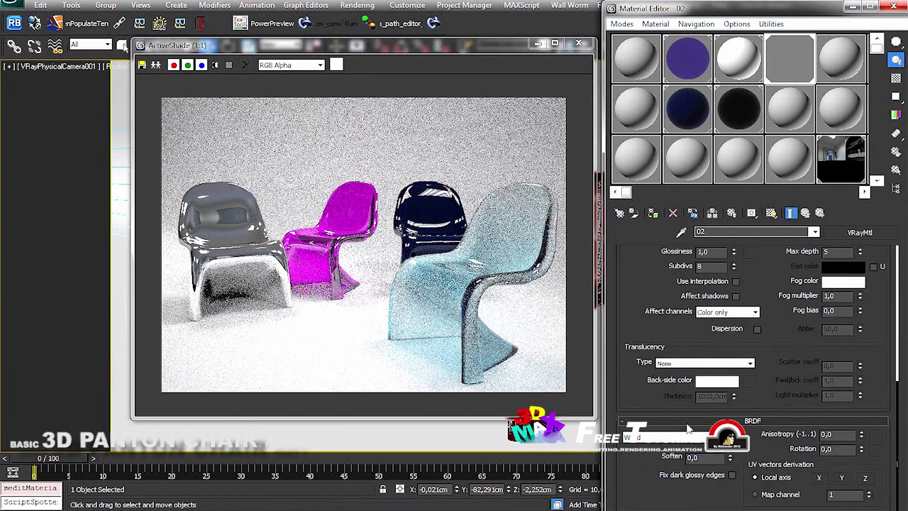
pyautogui.scroll(5, 652, 294)
pyautogui.scroll(3, 647, 426)
pyautogui.scroll(-1, 737, 292)
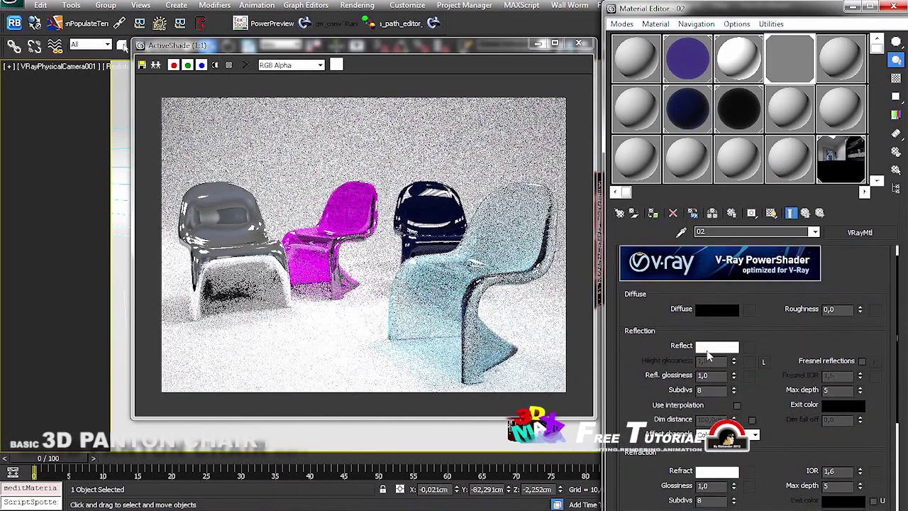
pyautogui.moveTo(319, 45)
pyautogui.mouseDown()
pyautogui.moveTo(375, 363)
pyautogui.moveTo(389, 150)
pyautogui.moveTo(336, 142)
pyautogui.moveTo(559, 57)
pyautogui.mouseUp()
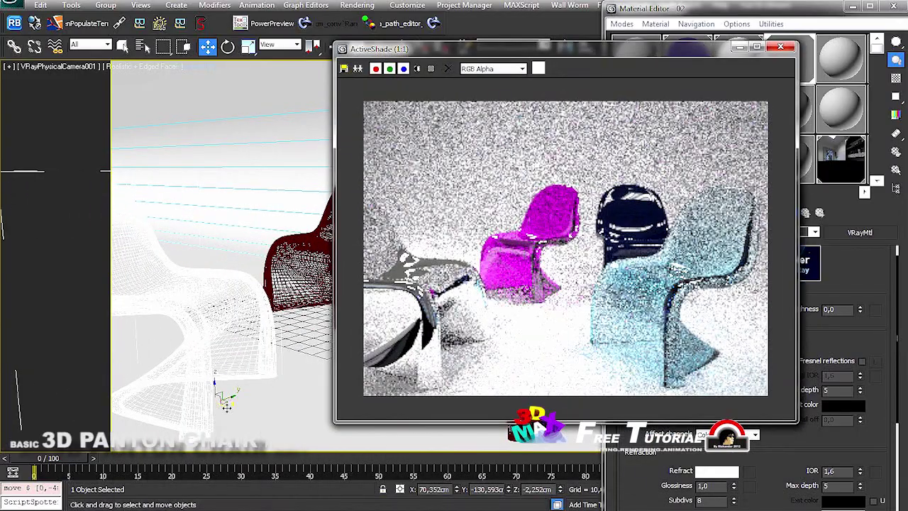
# Rotate the white chair around its Z axis to turn it around
pyautogui.moveTo(625, 58)
pyautogui.mouseDown()
pyautogui.moveTo(520, 40)
pyautogui.moveTo(713, 46)
pyautogui.mouseUp()
pyautogui.press('e')
pyautogui.moveTo(227, 420); pyautogui.dragTo(185, 425)
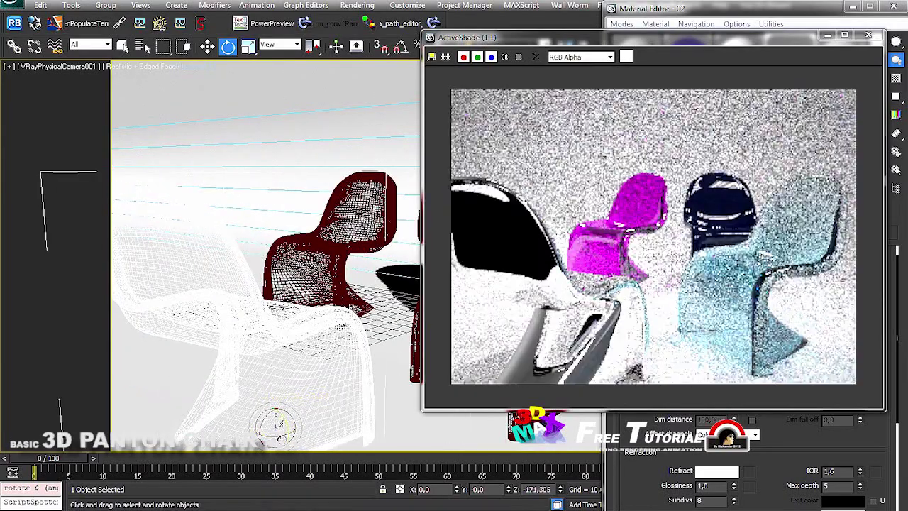
pyautogui.moveTo(188, 383); pyautogui.dragTo(190, 385)
pyautogui.moveTo(773, 41)
pyautogui.mouseDown()
pyautogui.moveTo(540, 41)
pyautogui.moveTo(541, 23)
pyautogui.mouseUp()
# Set the fog colour to lime green with a fog multiplier of 0.43
pyautogui.scroll(-3, 796, 353)
pyautogui.click(844, 449)
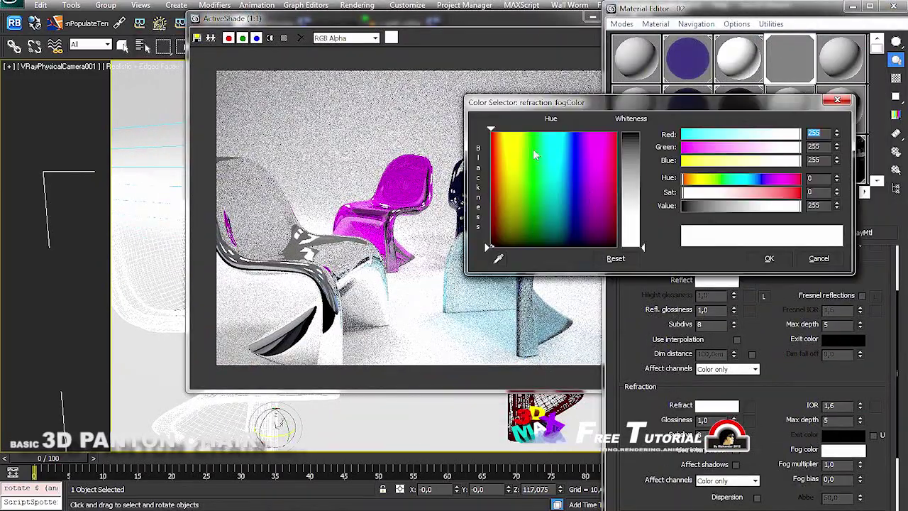
pyautogui.click(531, 142)
pyautogui.click(768, 258)
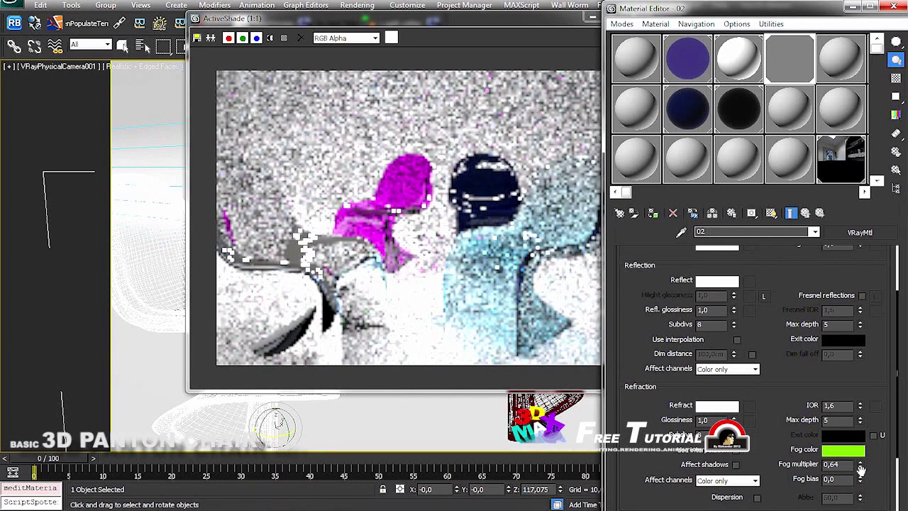
pyautogui.moveTo(860, 463); pyautogui.dragTo(859, 468)
# Set the Reflect colour to grey 39 and close the Material Editor
pyautogui.click(717, 279)
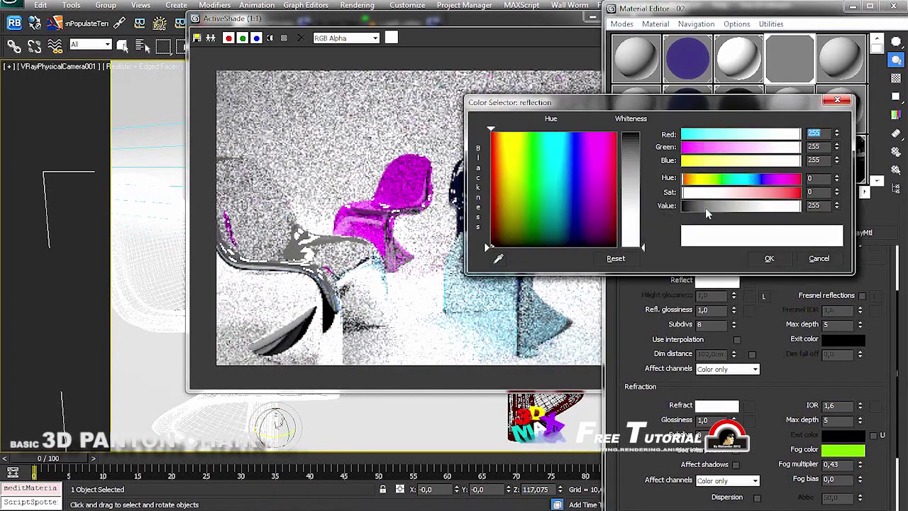
pyautogui.moveTo(798, 178); pyautogui.dragTo(738, 178)
pyautogui.click(770, 258)
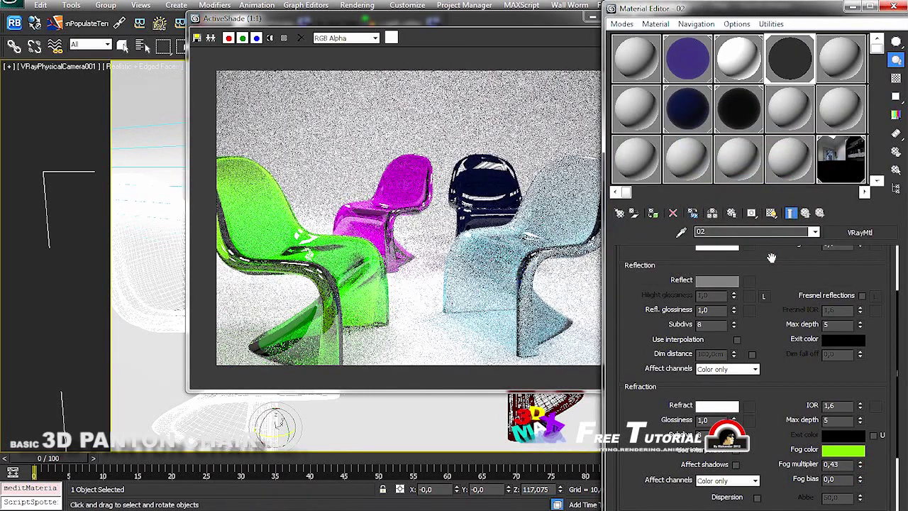
pyautogui.moveTo(771, 257)
pyautogui.mouseDown()
pyautogui.moveTo(771, 367)
pyautogui.moveTo(717, 331)
pyautogui.mouseUp()
pyautogui.click(716, 329)
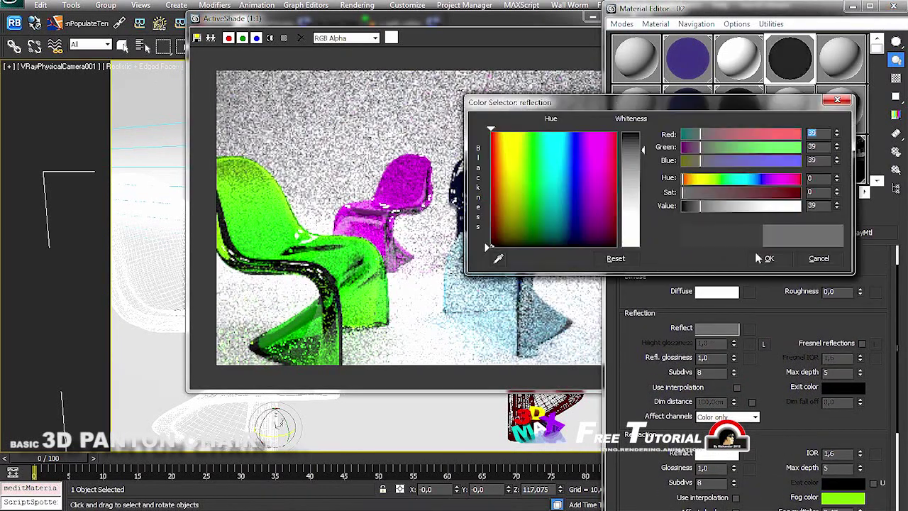
pyautogui.click(759, 258)
pyautogui.click(717, 326)
pyautogui.click(766, 258)
pyautogui.moveTo(653, 445); pyautogui.dragTo(653, 318)
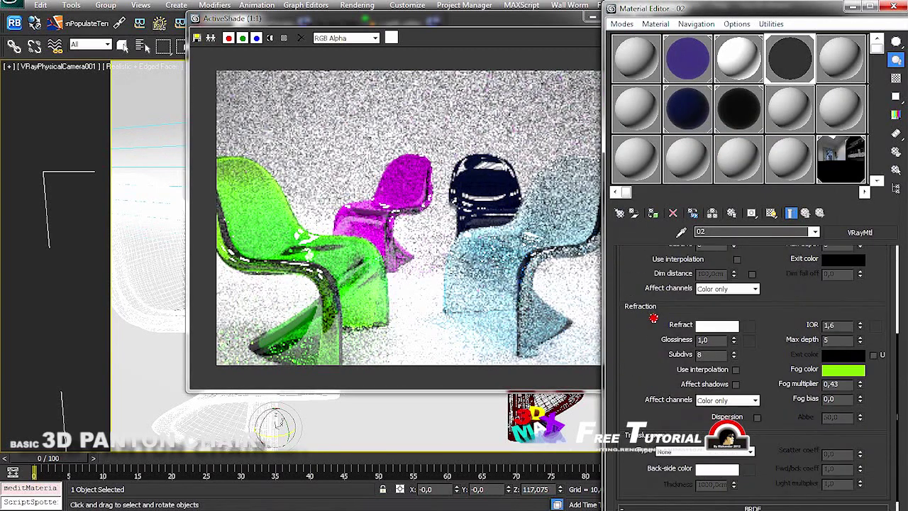
pyautogui.click(893, 7)
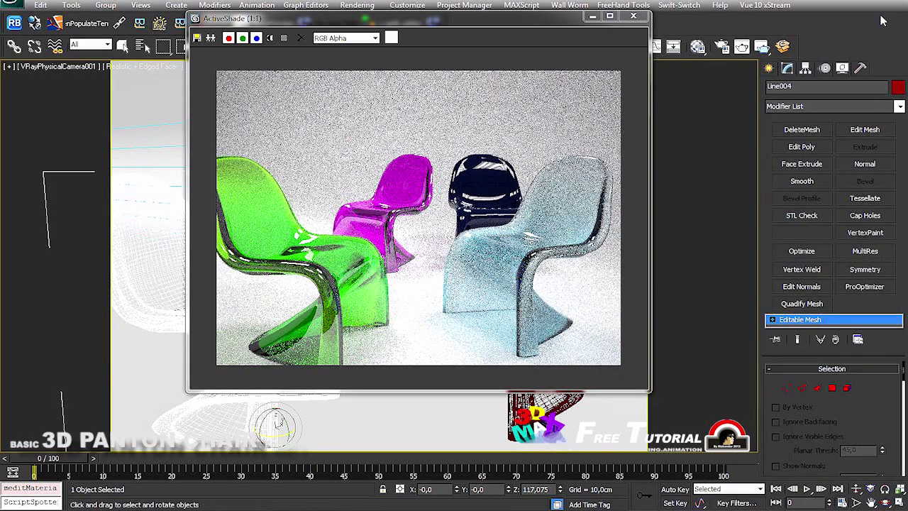
# Maximize the ActiveShade preview, then run the final V-Ray render from the SR render settings
pyautogui.click(609, 16)
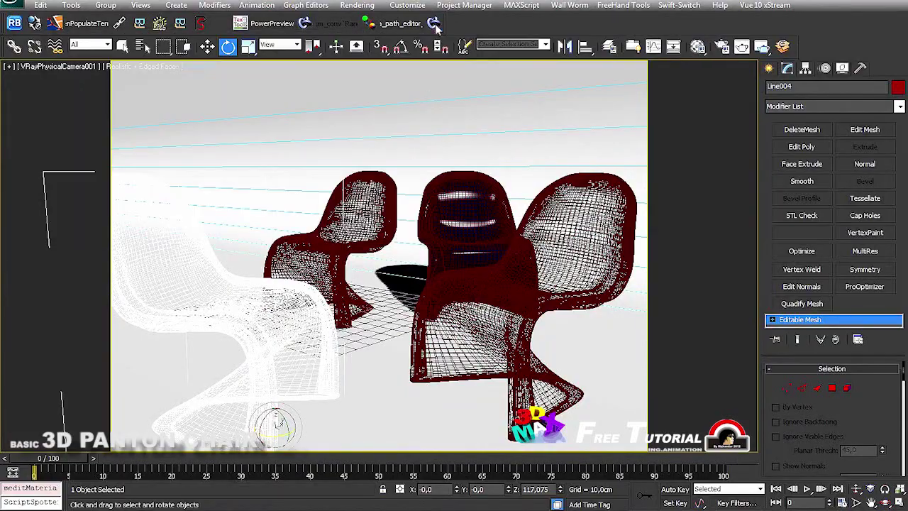
pyautogui.click(433, 23)
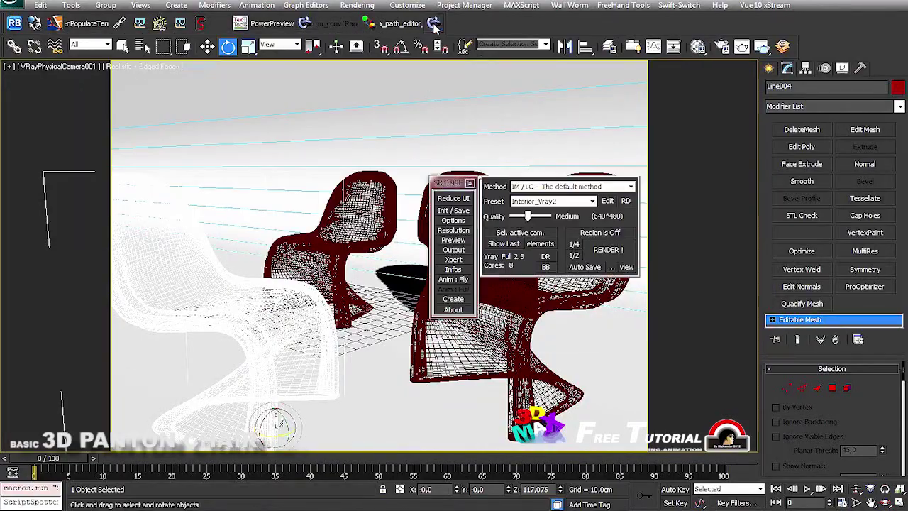
pyautogui.click(604, 259)
pyautogui.click(567, 312)
pyautogui.click(822, 305)
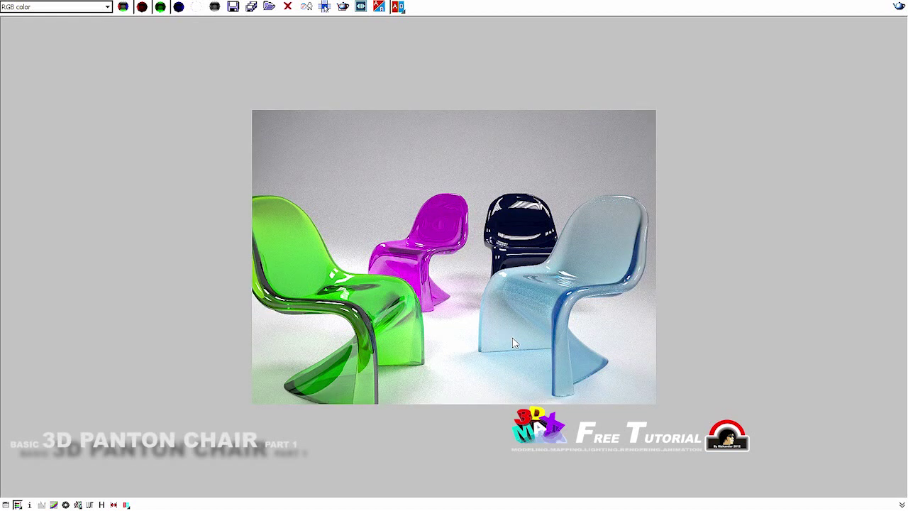
# Enable colour corrections in the V-Ray frame buffer and adjust the curve to darken the image
pyautogui.click(78, 505)
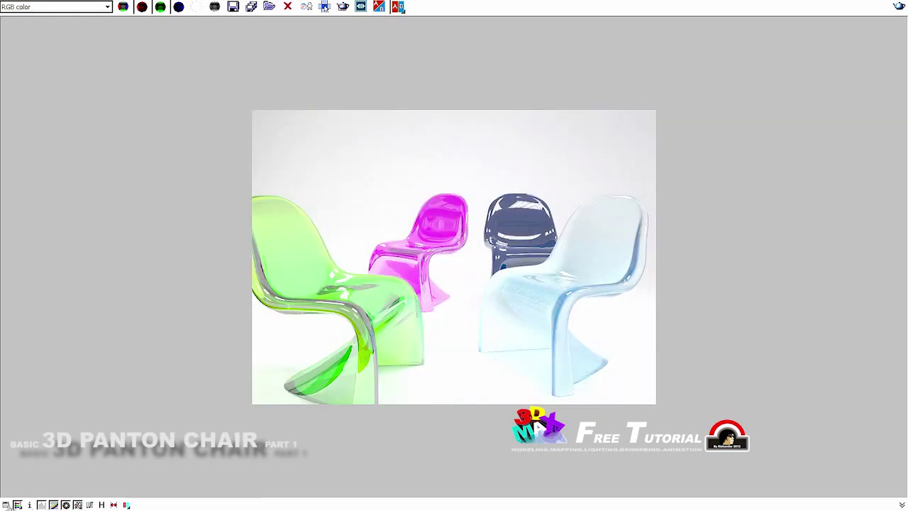
pyautogui.click(6, 505)
pyautogui.moveTo(745, 385); pyautogui.dragTo(839, 420)
pyautogui.moveTo(826, 331)
pyautogui.mouseDown()
pyautogui.moveTo(794, 336)
pyautogui.moveTo(837, 336)
pyautogui.moveTo(813, 355)
pyautogui.moveTo(814, 331)
pyautogui.moveTo(835, 325)
pyautogui.mouseUp()
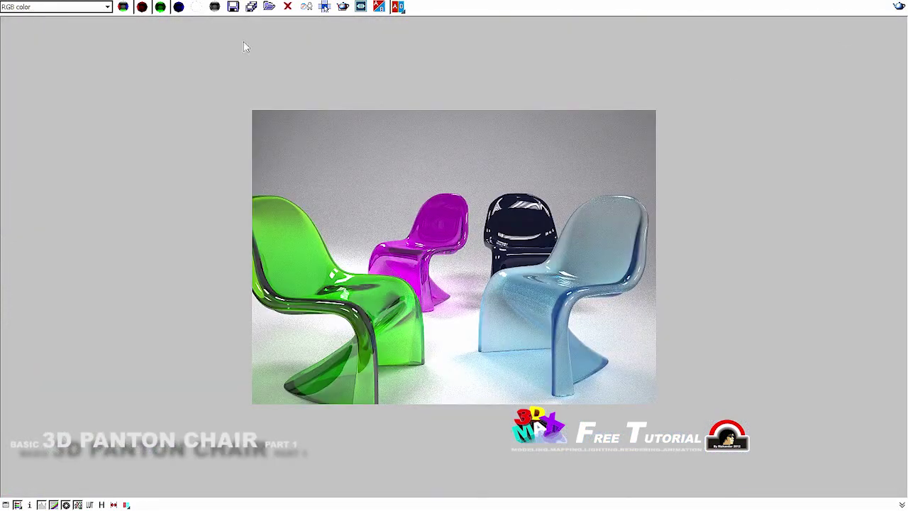
# Open the image save dialog with JPEG File chosen as the save type
pyautogui.click(232, 7)
pyautogui.click(142, 323)
pyautogui.click(146, 406)
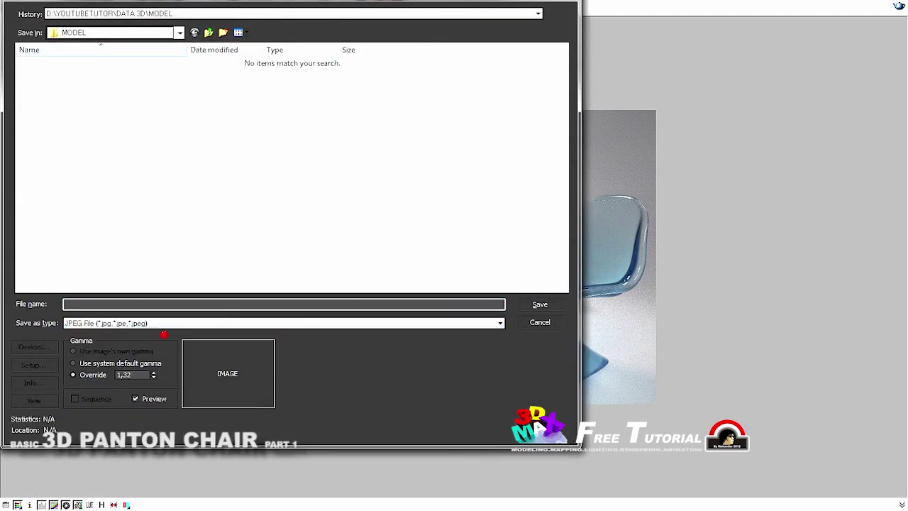
# Save the render as a JPEG with gamma override 2.2 at quality 100
pyautogui.rightClick(134, 374)
pyautogui.click(163, 280)
pyautogui.click(142, 305)
pyautogui.write('tes')
pyautogui.click(539, 304)
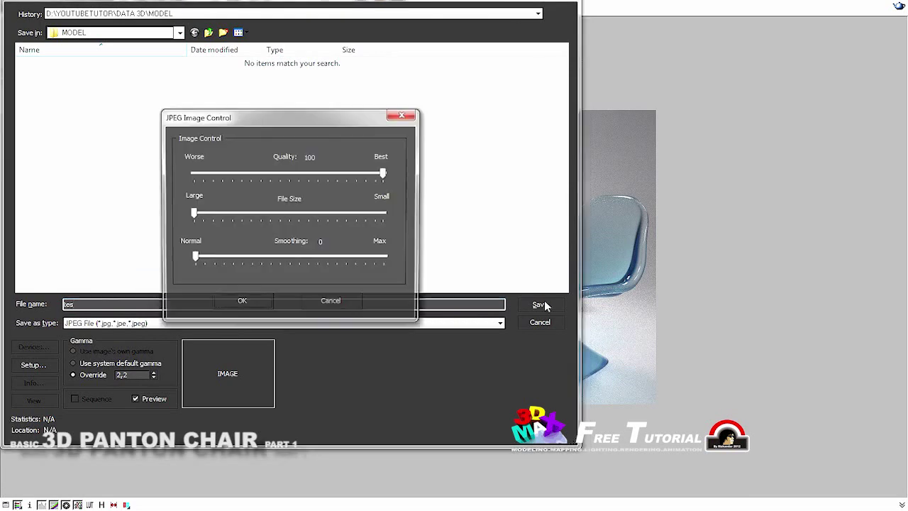
pyautogui.press('Return')
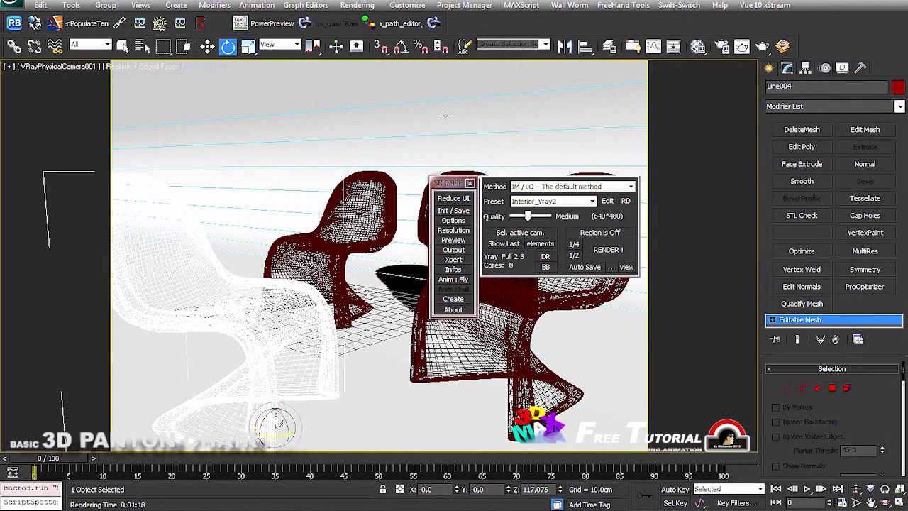
# Return to the scene viewport and save the 3ds Max scene file
pyautogui.click(142, 66)
pyautogui.click(160, 81)
pyautogui.click(142, 66)
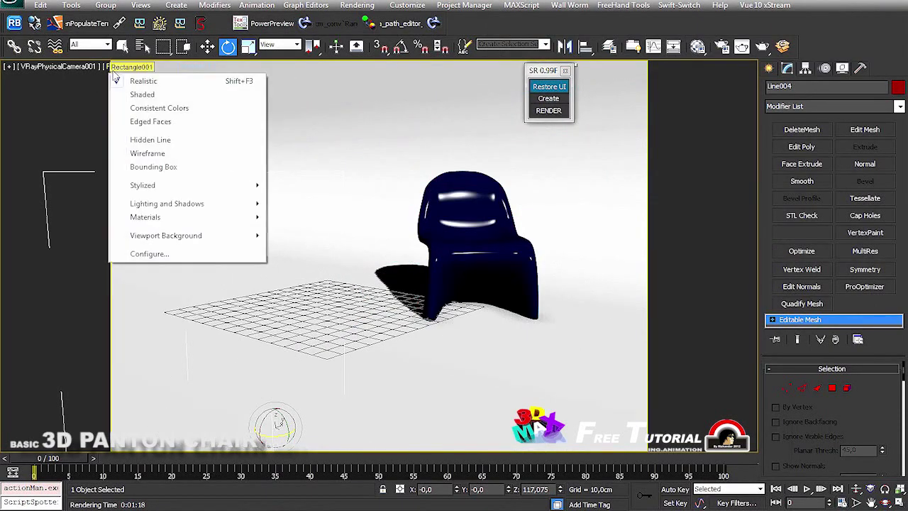